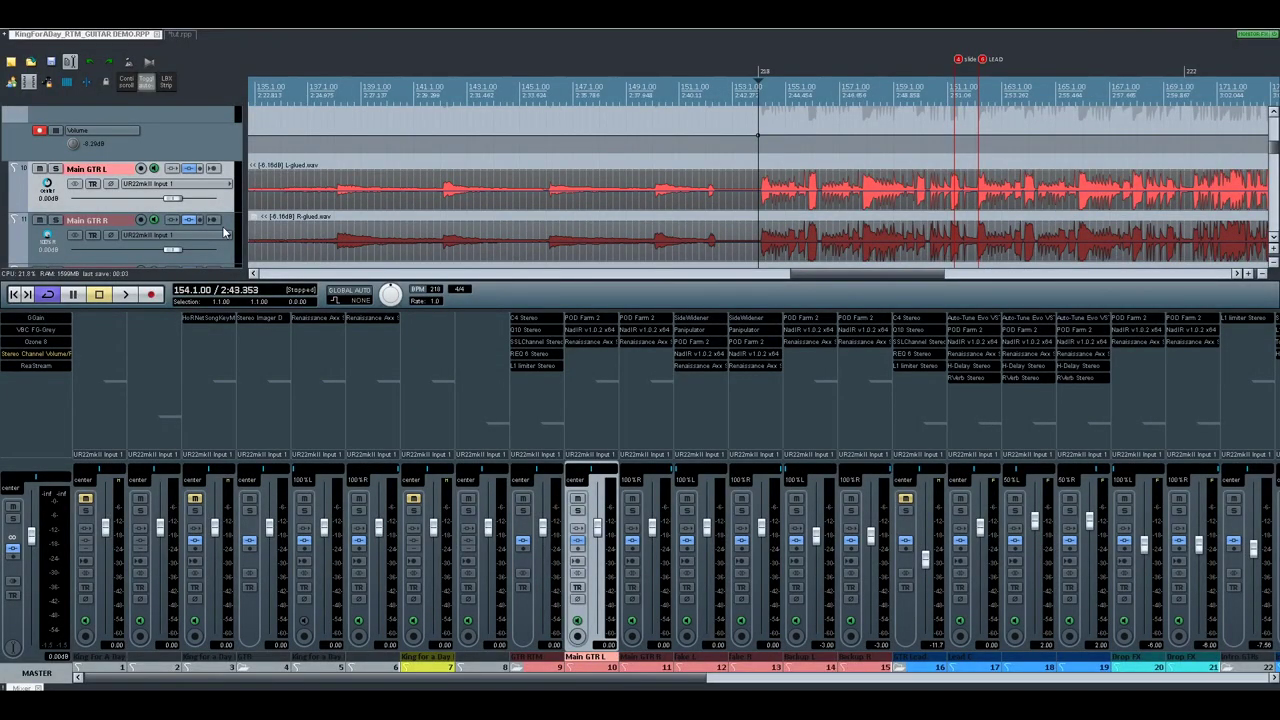
Step: Examine the Main GTR L and Main GTR R waveforms around measure 154, both in overview and close up
scroll(700, 229, down, 5)
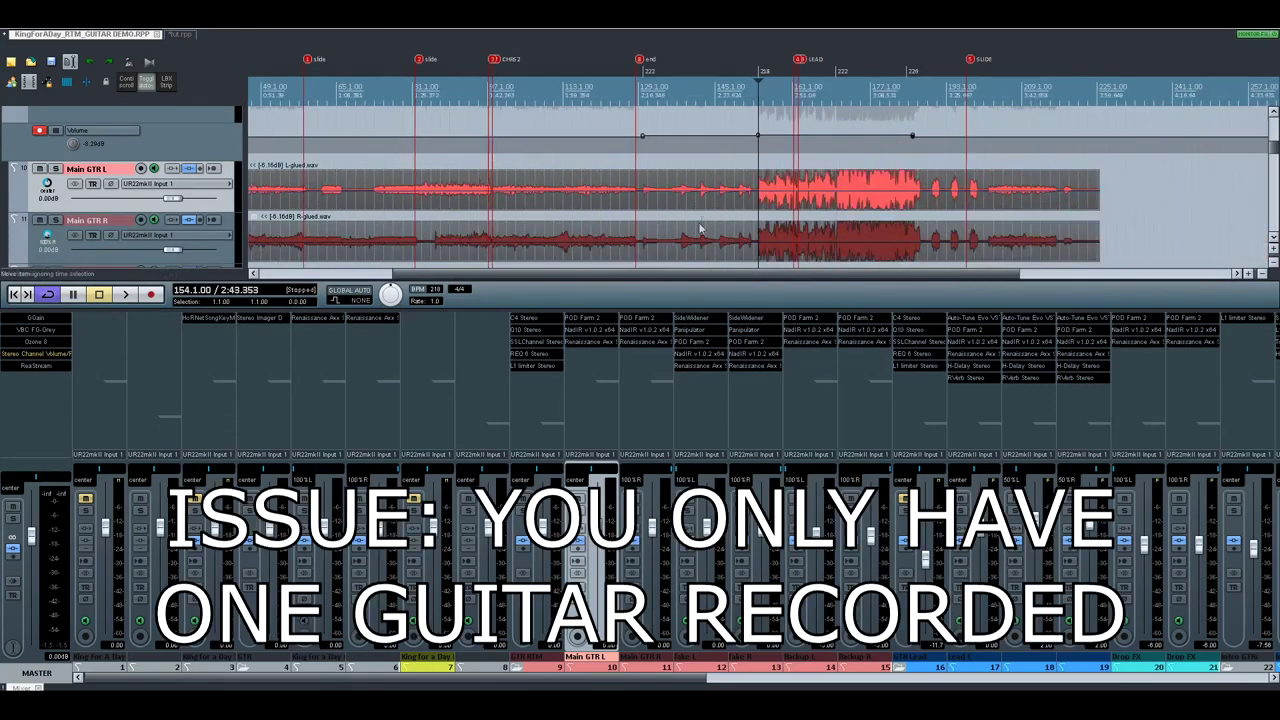
scroll(700, 234, down, 1)
scroll(33, 203, up, 4)
scroll(33, 203, down, 3)
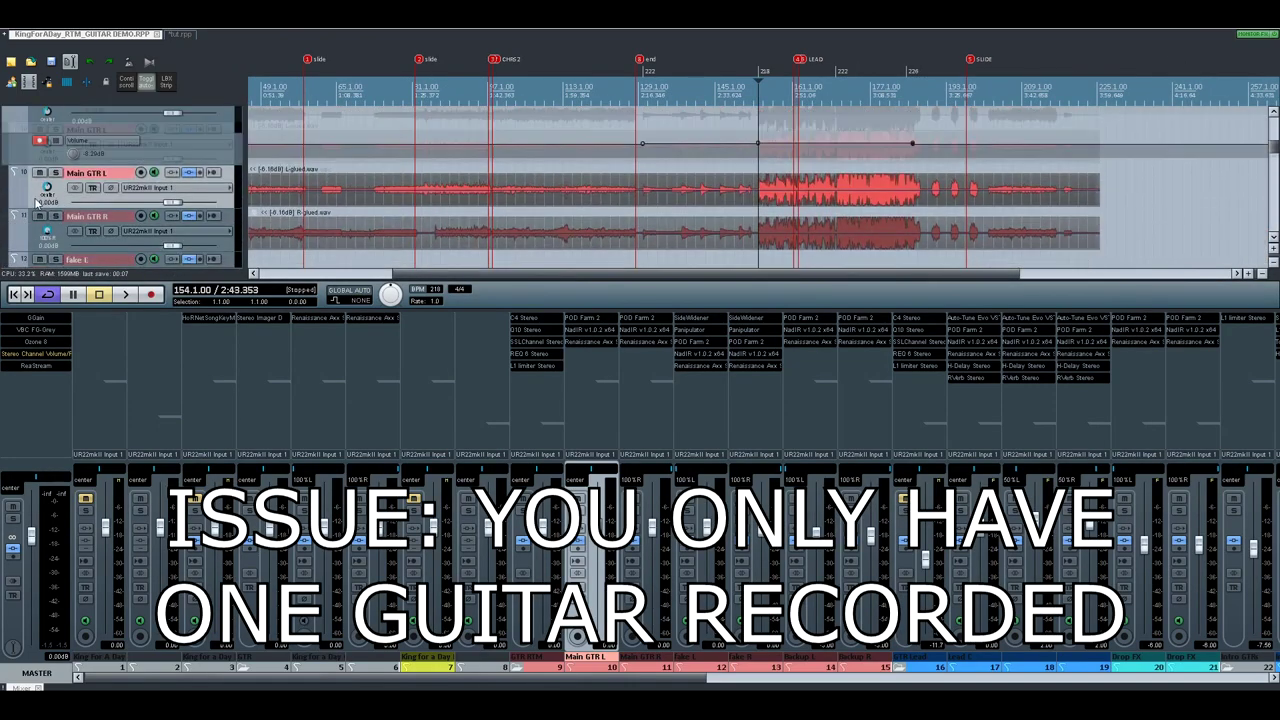
scroll(834, 246, up, 5)
click(650, 257)
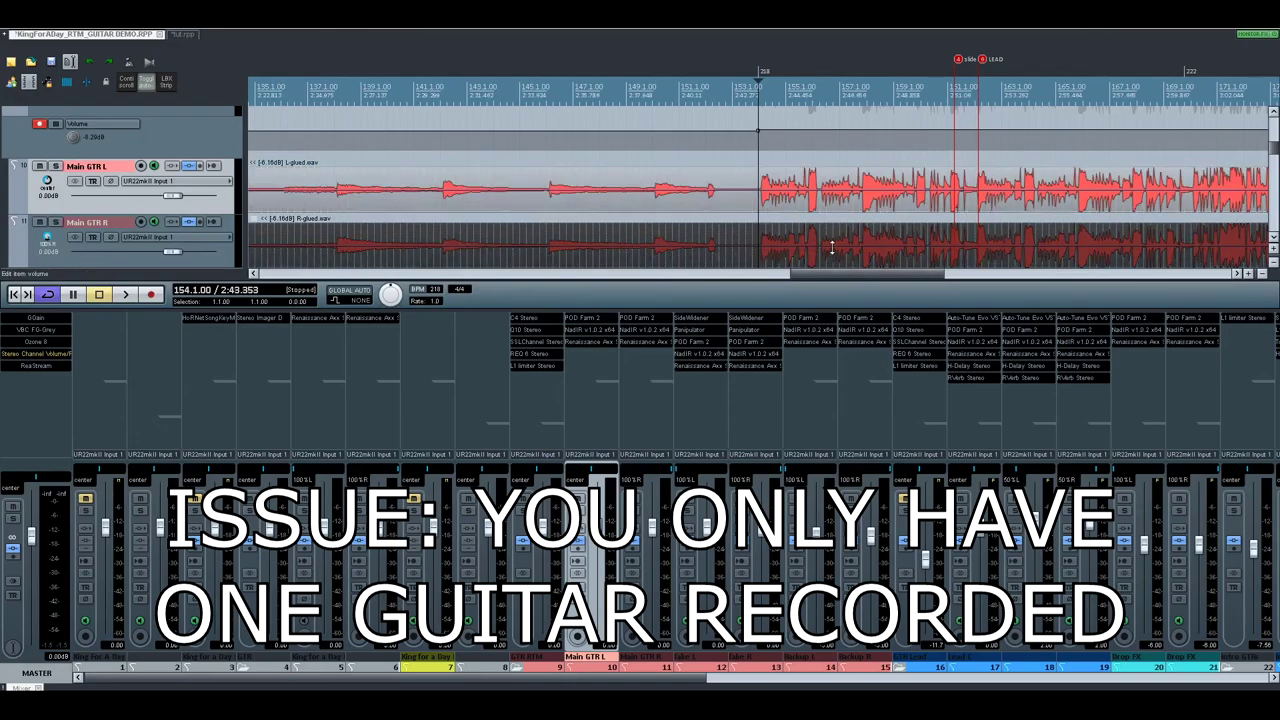
scroll(831, 248, down, 3)
scroll(750, 211, up, 8)
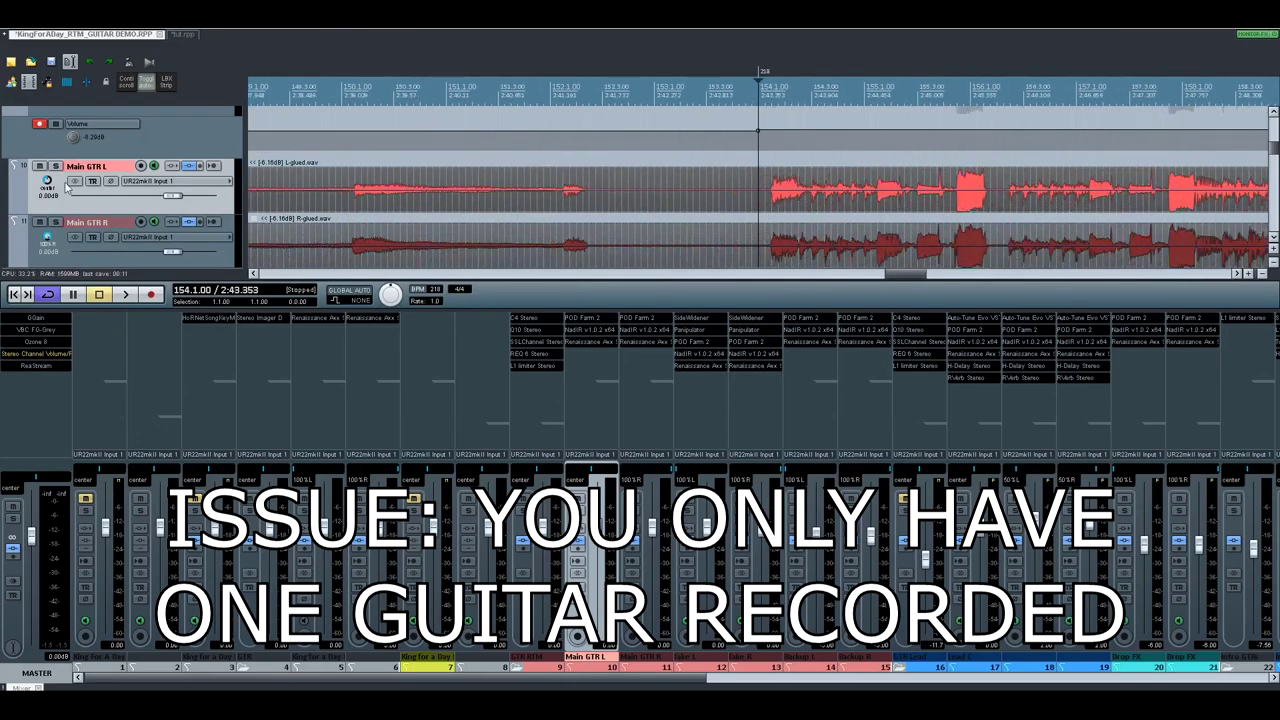
Step: Audition the Main GTR L track from measure 154, once panned 100% left and once panned 100% right
click(768, 208)
key(space)
scroll(767, 208, down, 3)
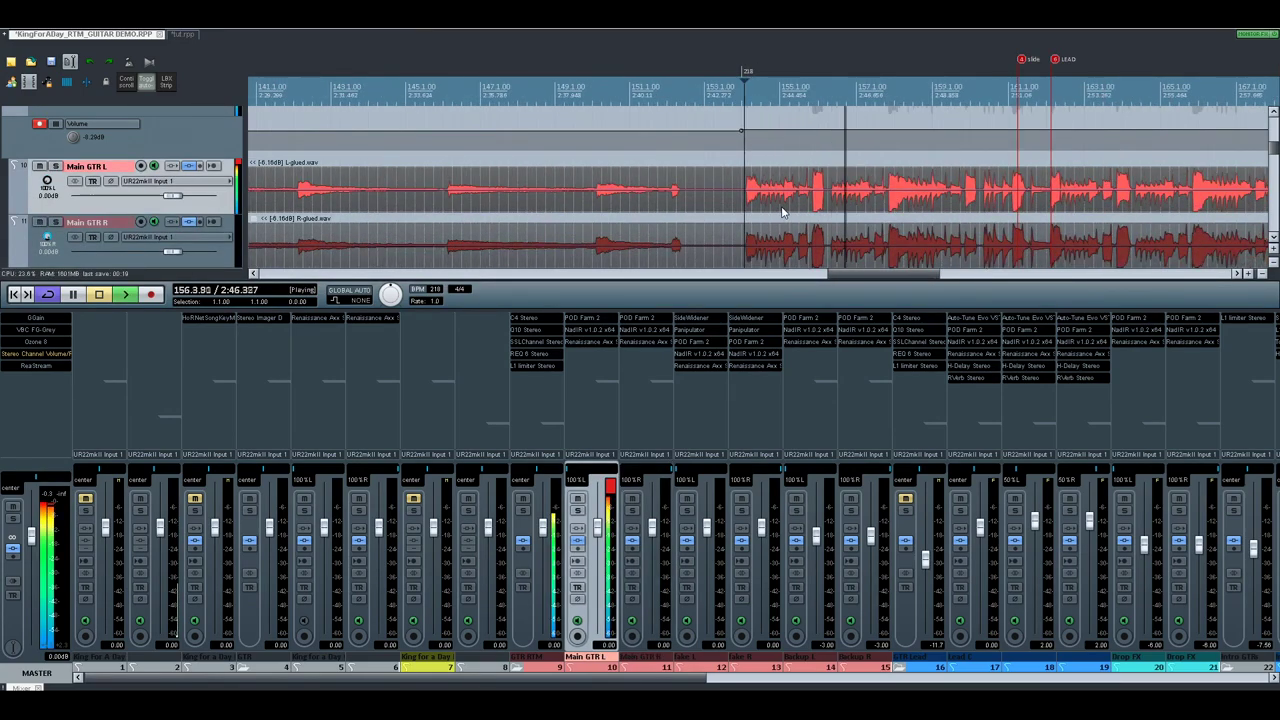
key(space)
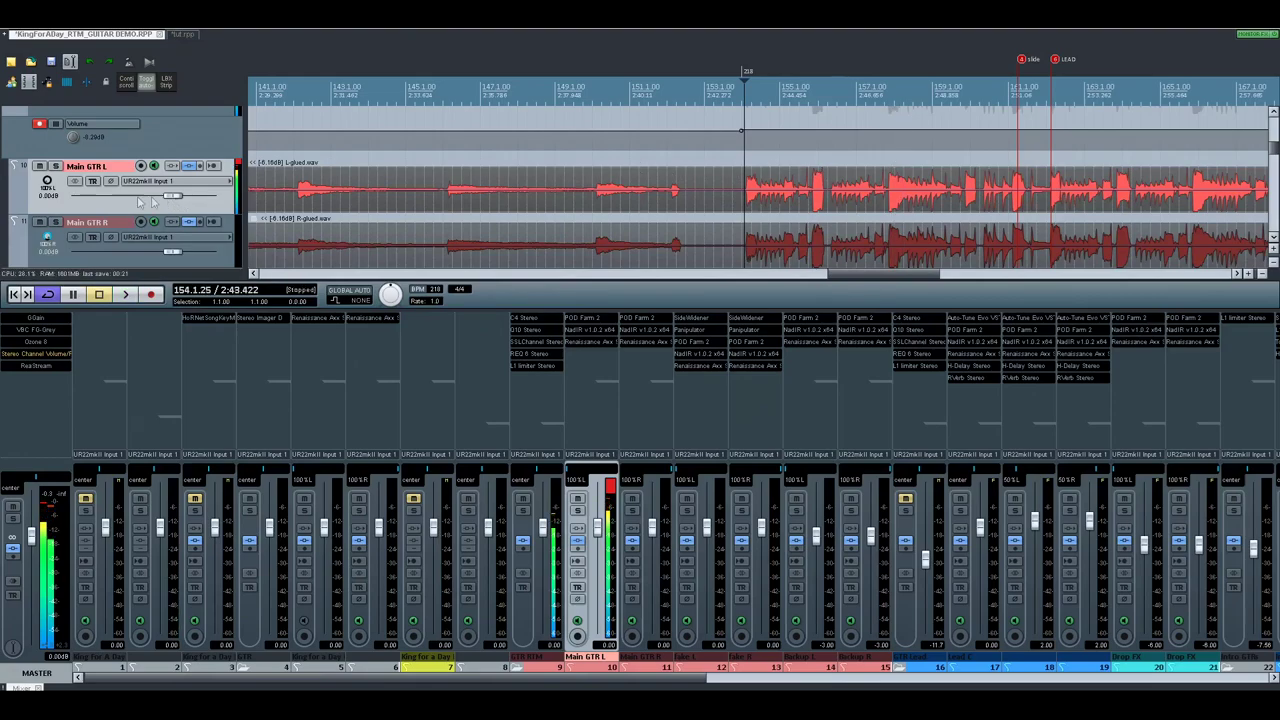
key(space)
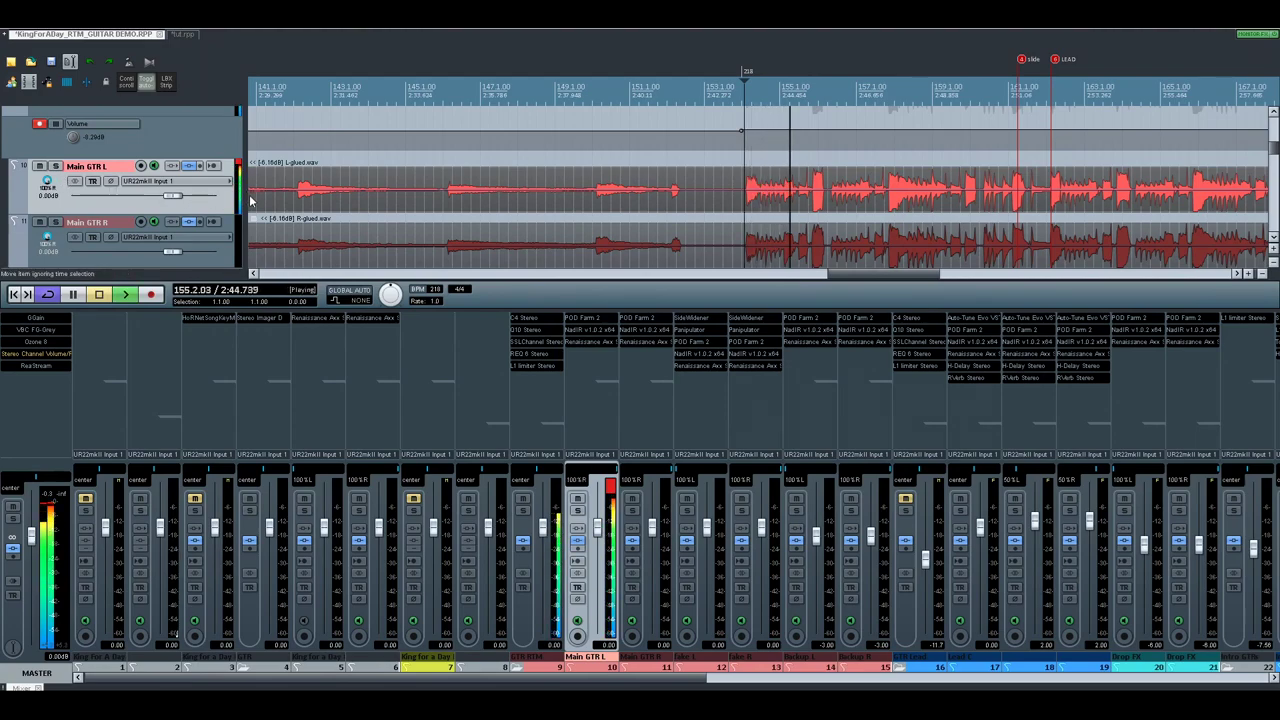
key(space)
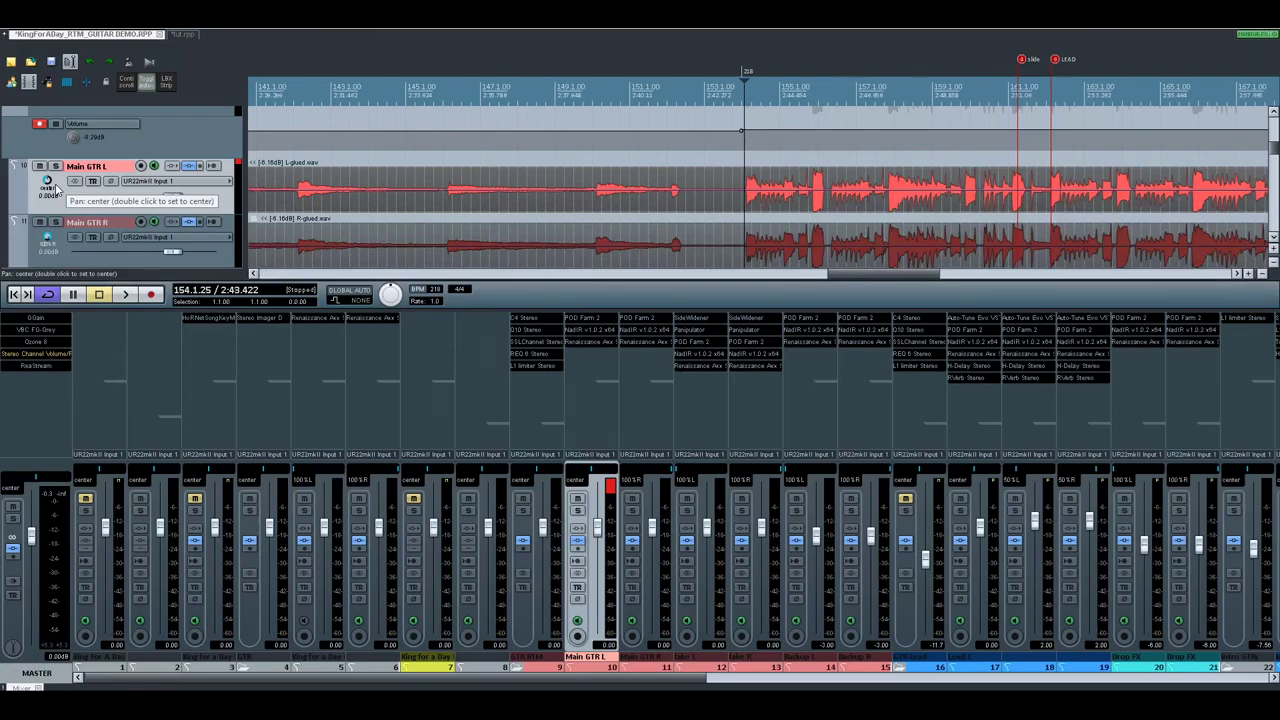
Step: Place the edit cursor at 154.1.50, where the loud guitar part starts on the Main GTR tracks
key(Page_Down)
key(Page_Down)
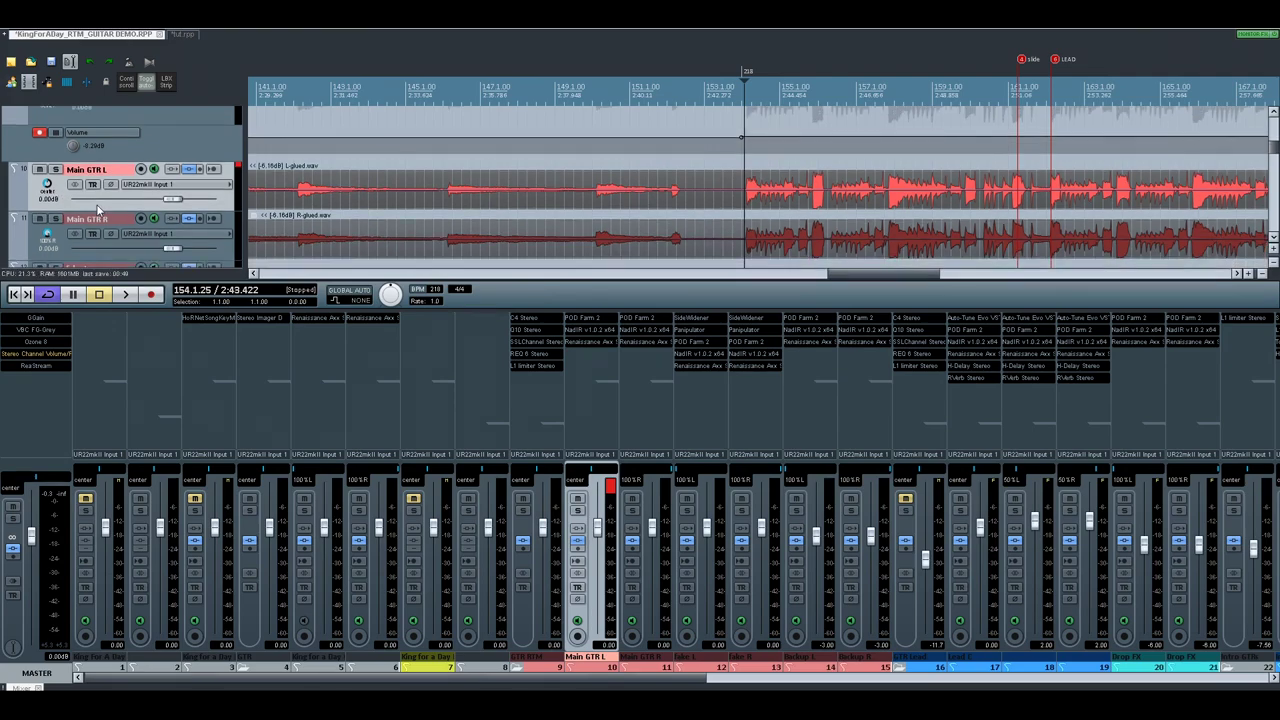
scroll(620, 222, down, 1)
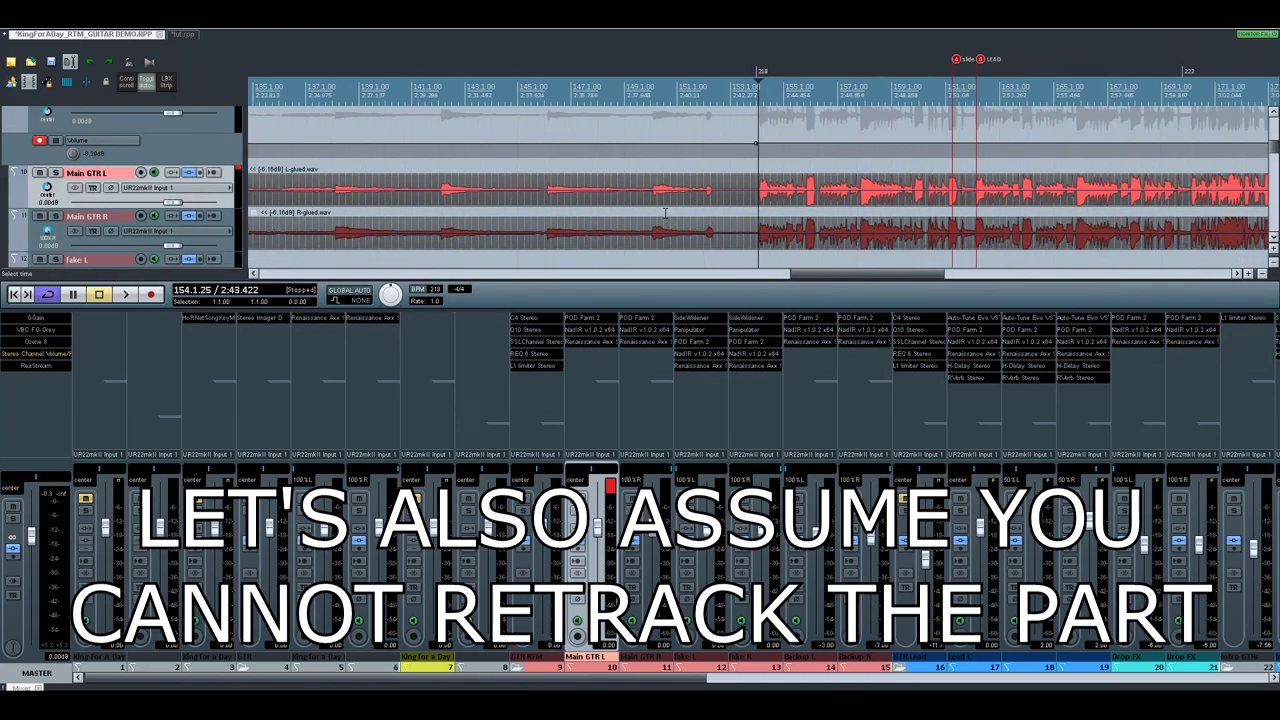
scroll(50, 182, down, 1)
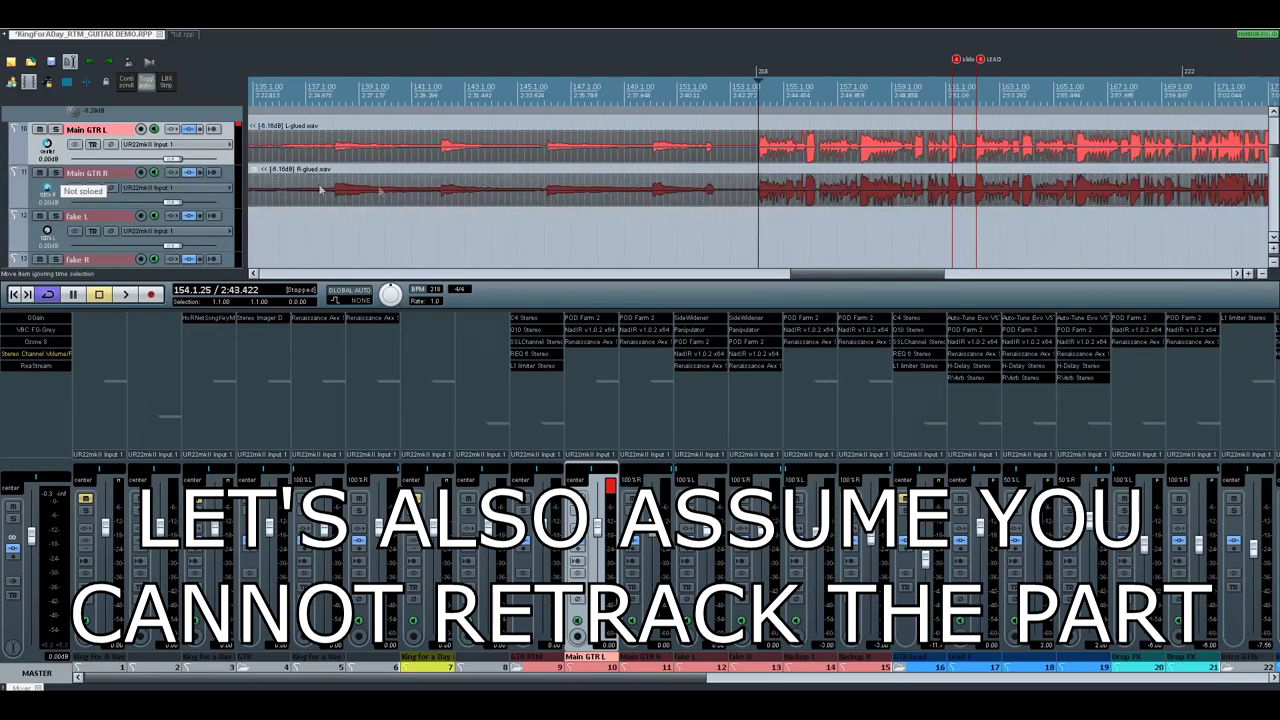
scroll(870, 190, up, 3)
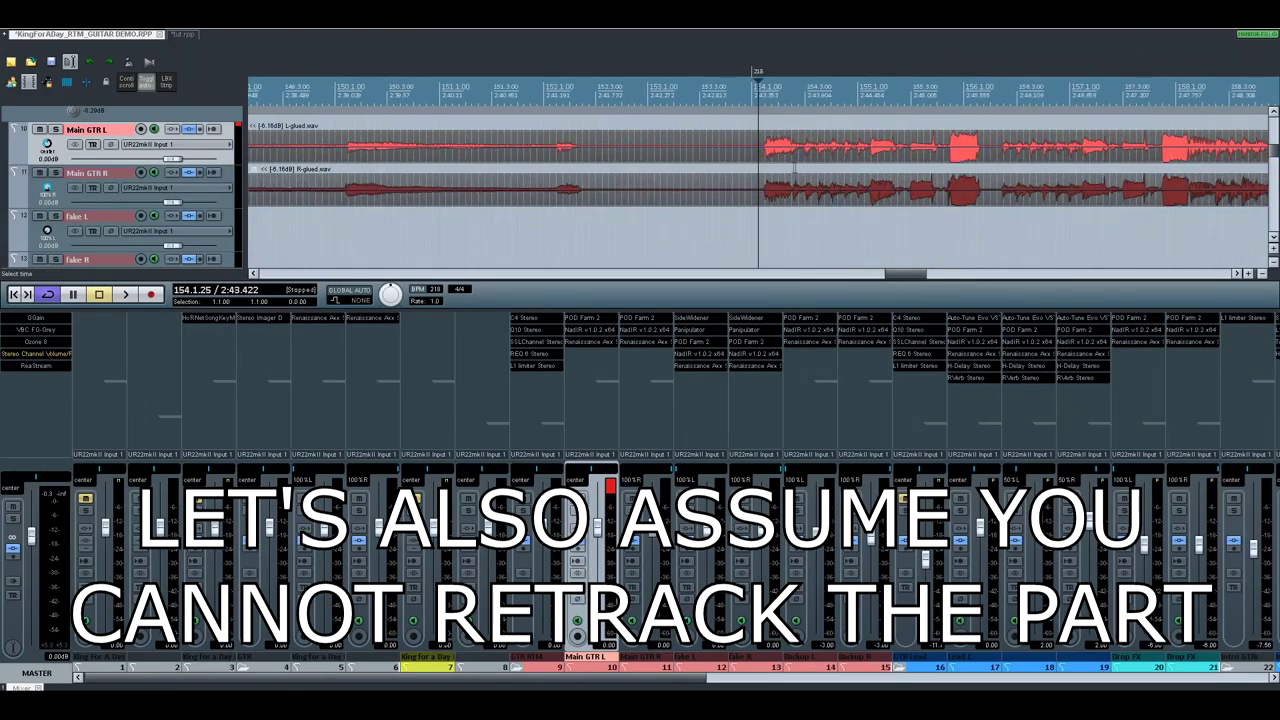
scroll(828, 178, down, 2)
scroll(828, 178, down, 2)
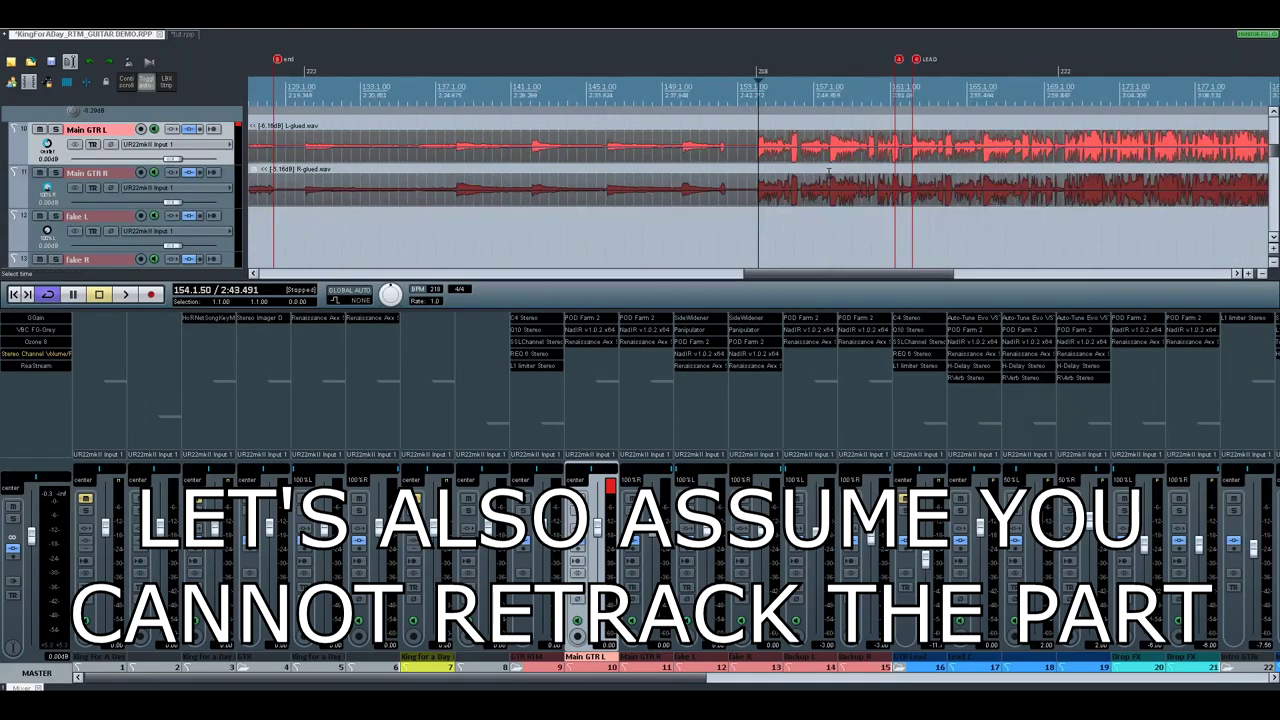
scroll(828, 178, up, 2)
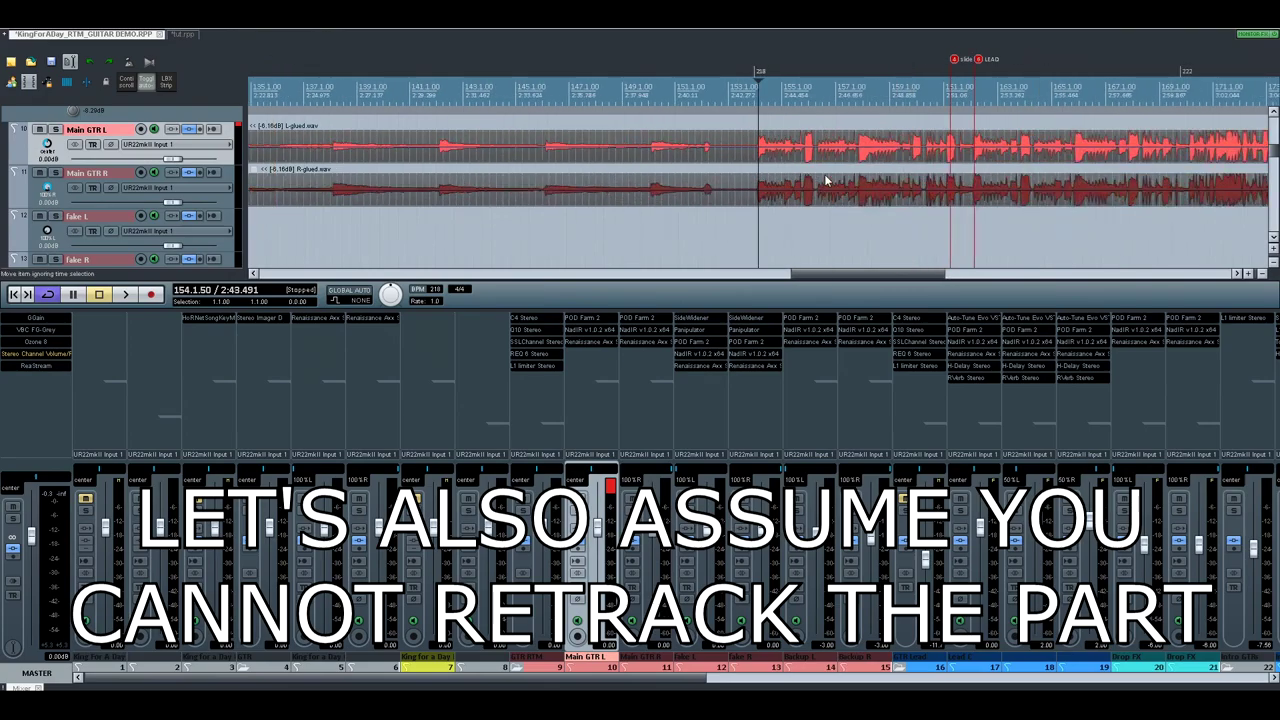
scroll(828, 166, up, 3)
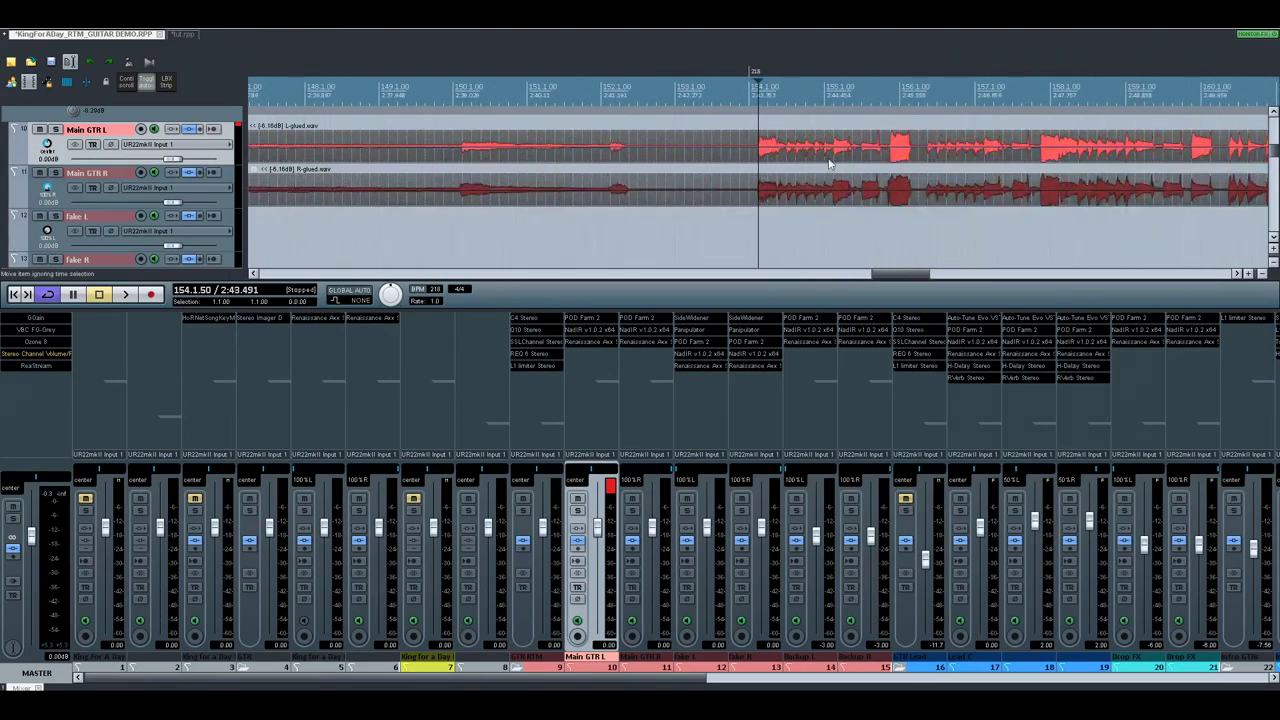
Step: Copy the L-glued.wav item from Main GTR L onto the fake L and fake R tracks, aligned with the original
drag(828, 148, 788, 264)
scroll(788, 258, down, 1)
drag(758, 197, 754, 236)
scroll(800, 222, up, 6)
drag(800, 193, 824, 226)
scroll(93, 195, up, 2)
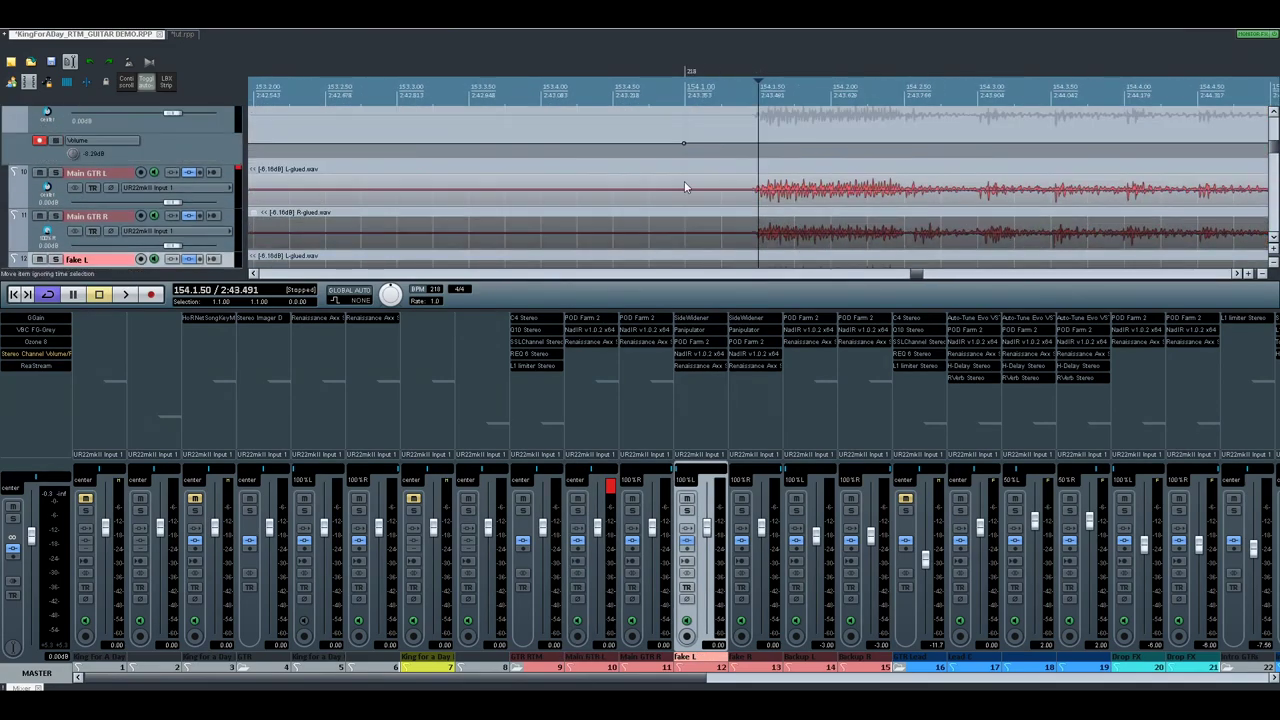
scroll(46, 190, down, 2)
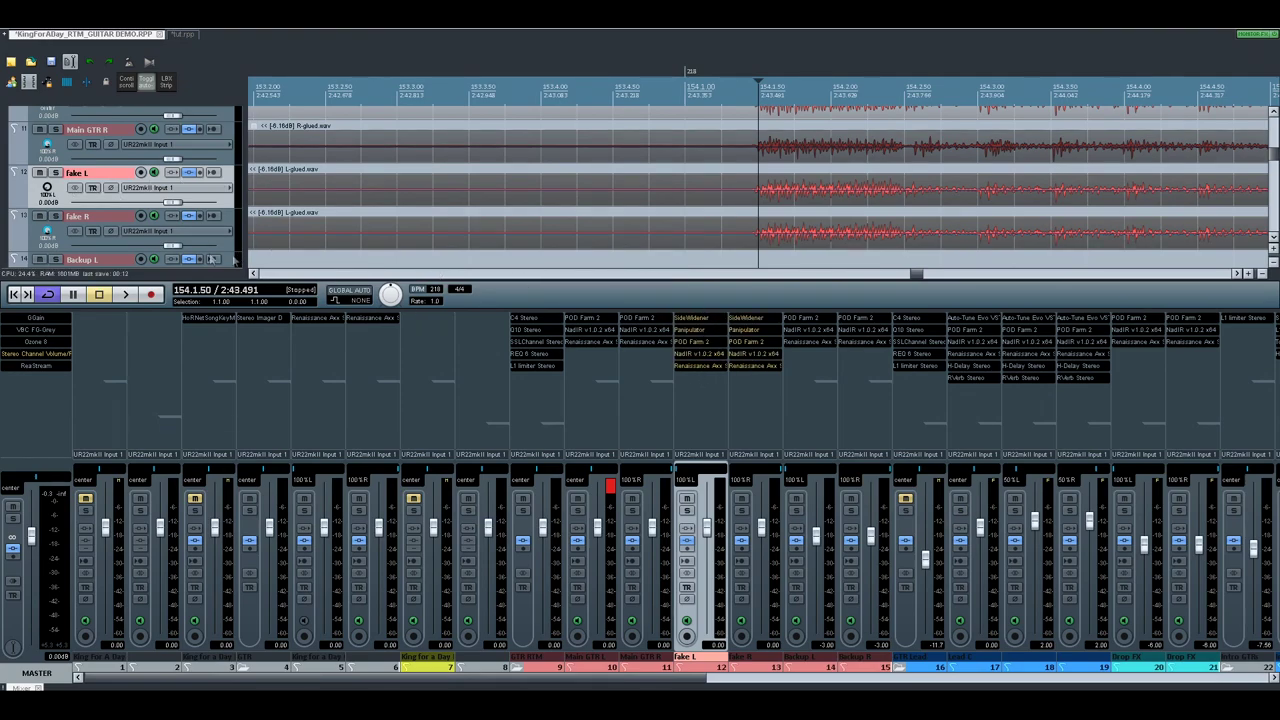
Step: Solo the fake L and fake R tracks and audition them together from 154.1.50
click(687, 510)
click(741, 510)
scroll(800, 214, down, 6)
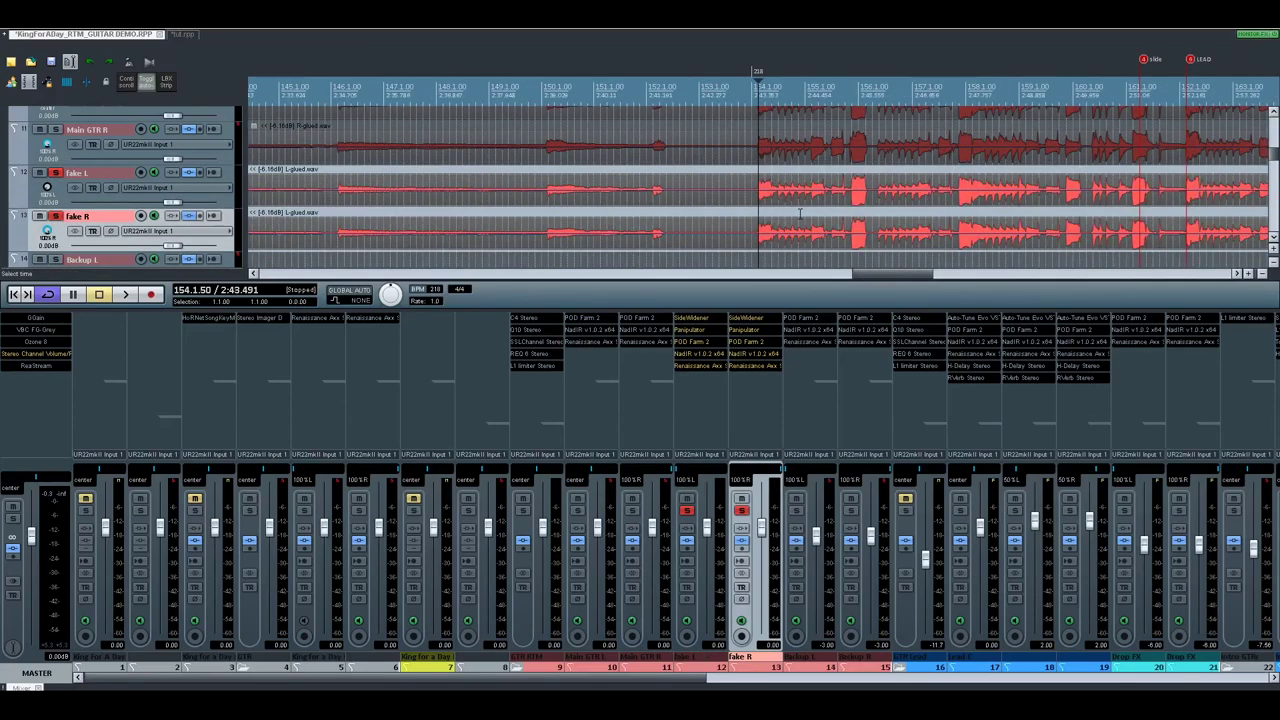
key(space)
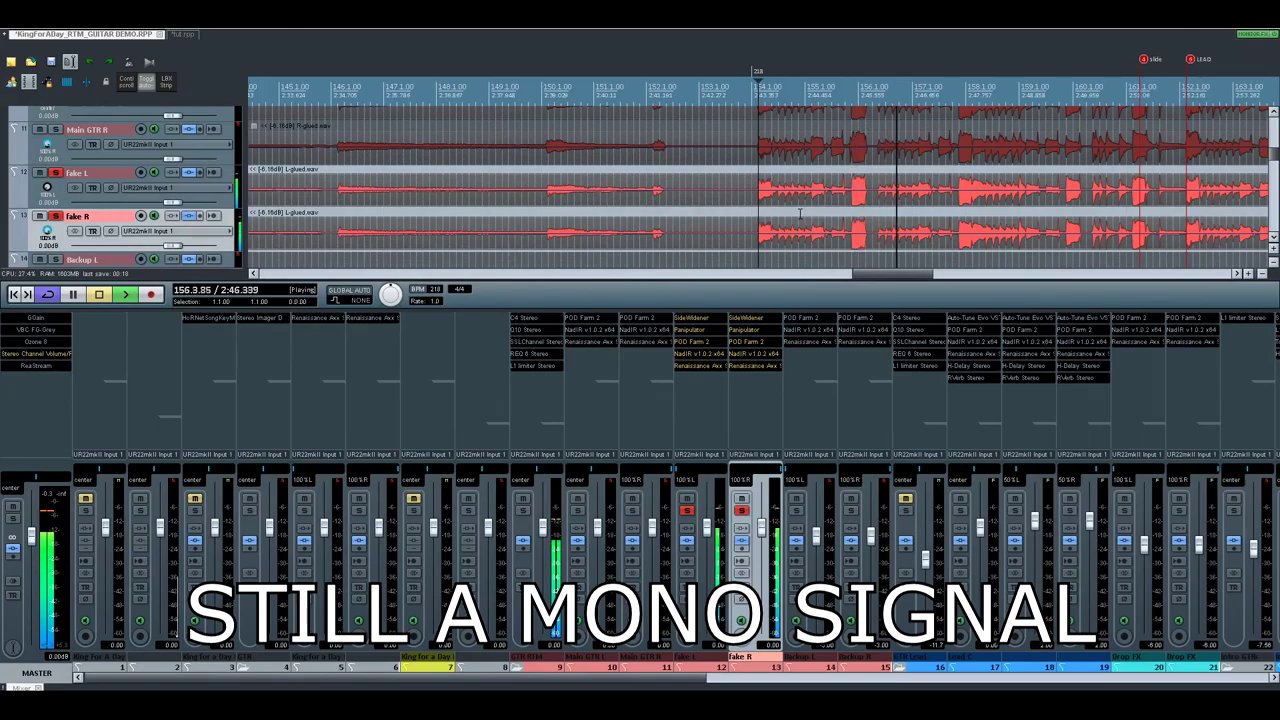
key(space)
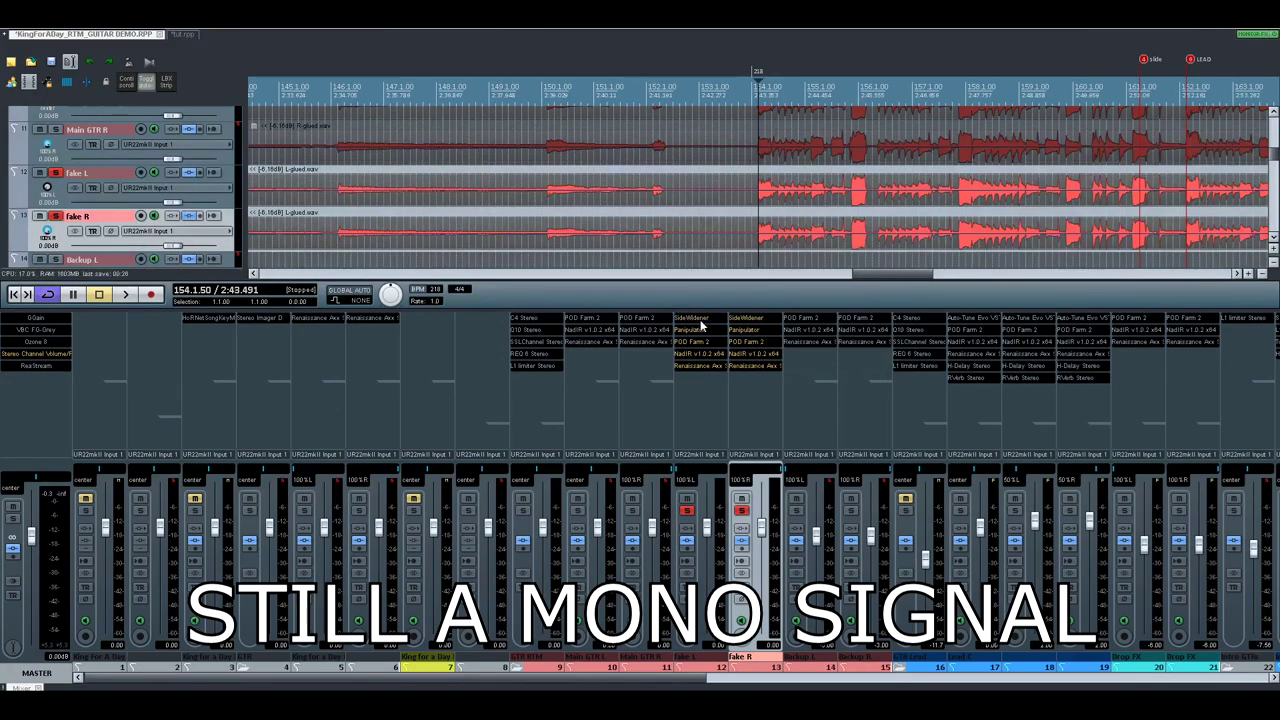
Step: Open the SideWidener plugin on the fake R track and audition the track with the plugin bypassed
click(755, 320)
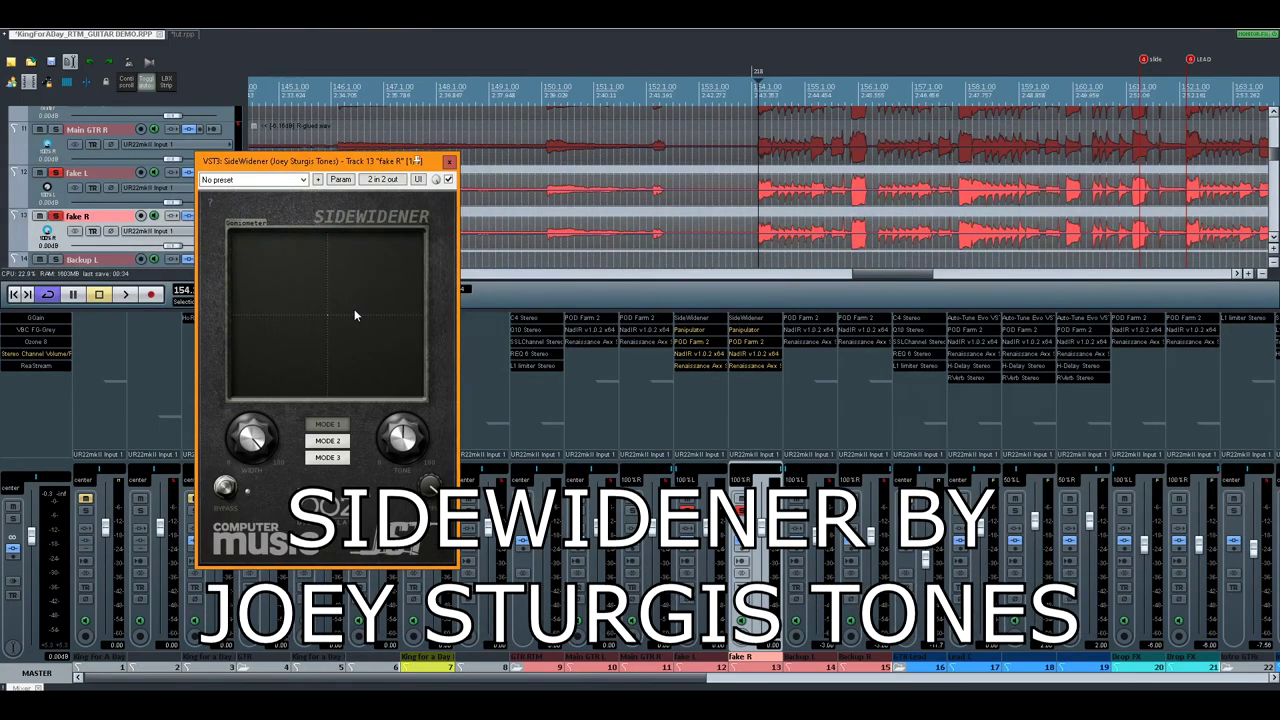
drag(282, 163, 345, 200)
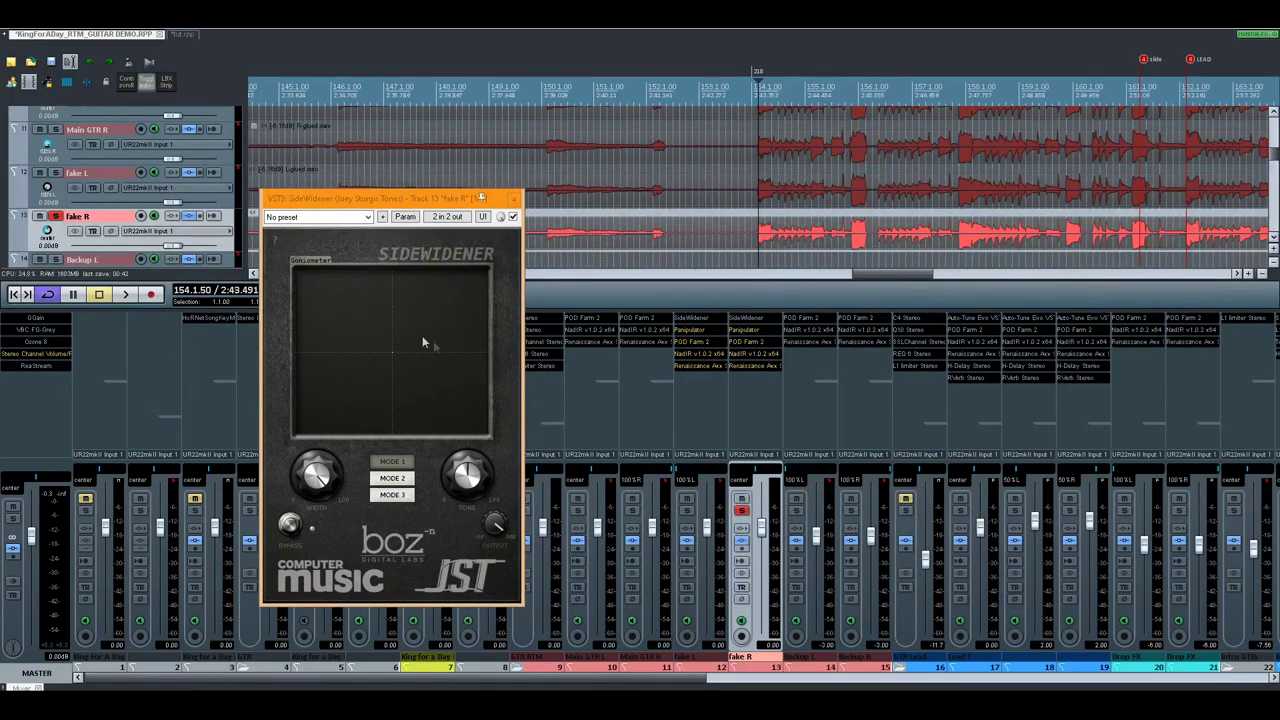
click(293, 525)
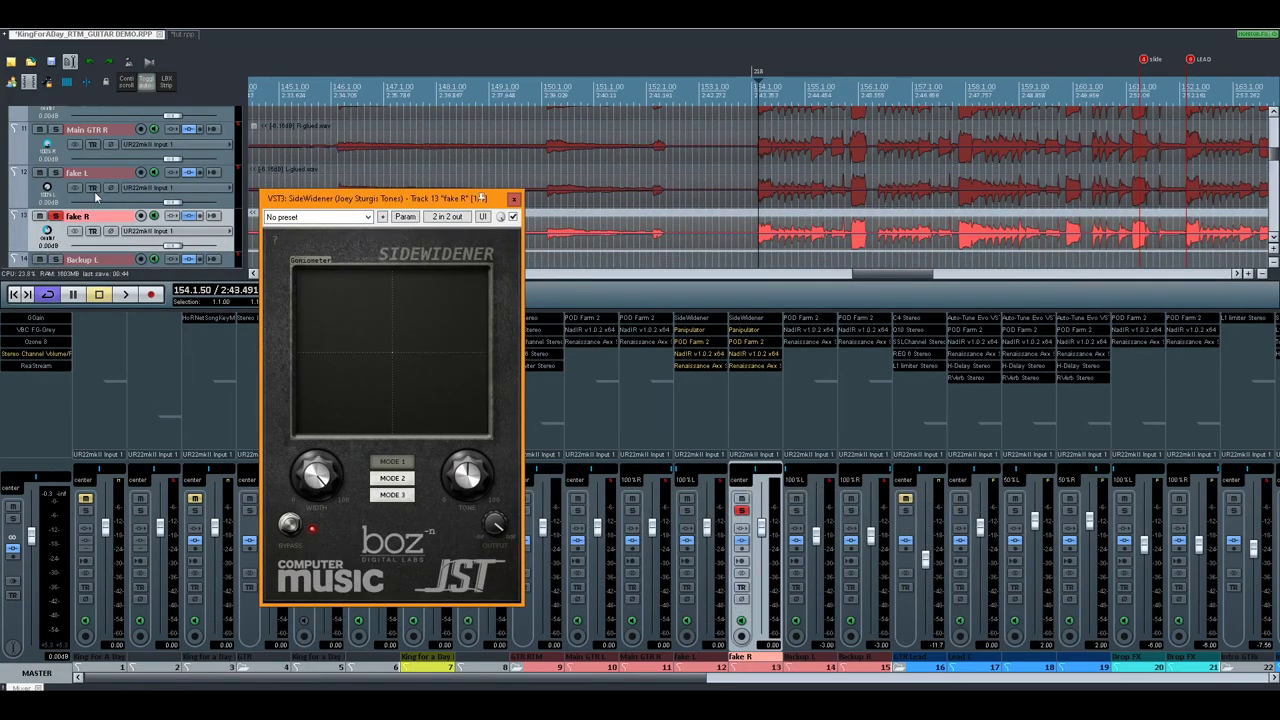
key(space)
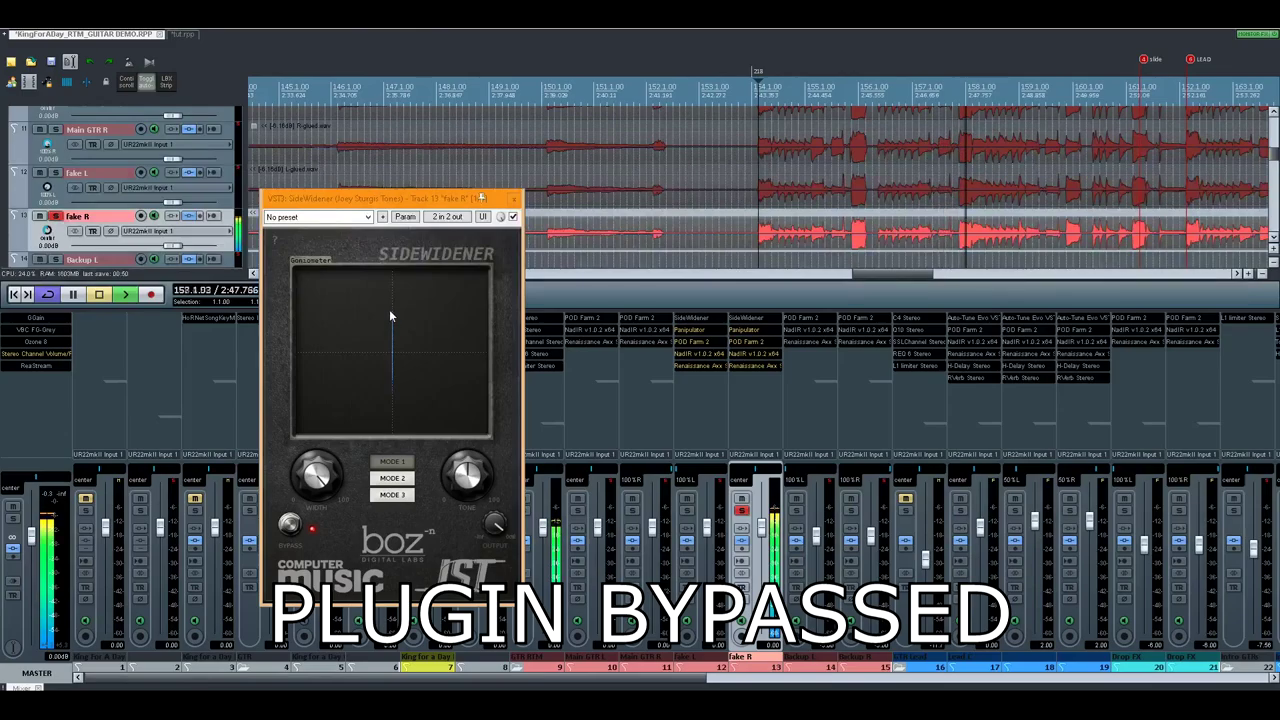
key(space)
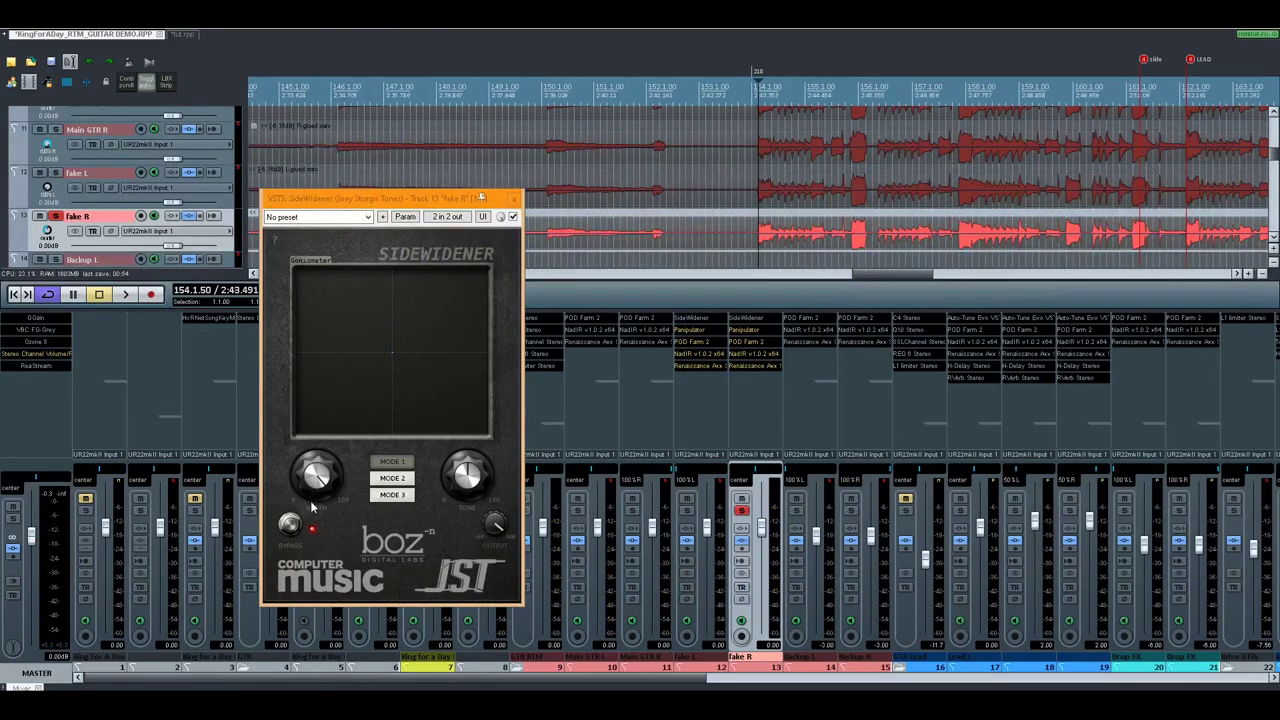
Step: Re-enable SideWidener on fake R, compare the sound with and without it during playback, and close the plugin window
click(290, 525)
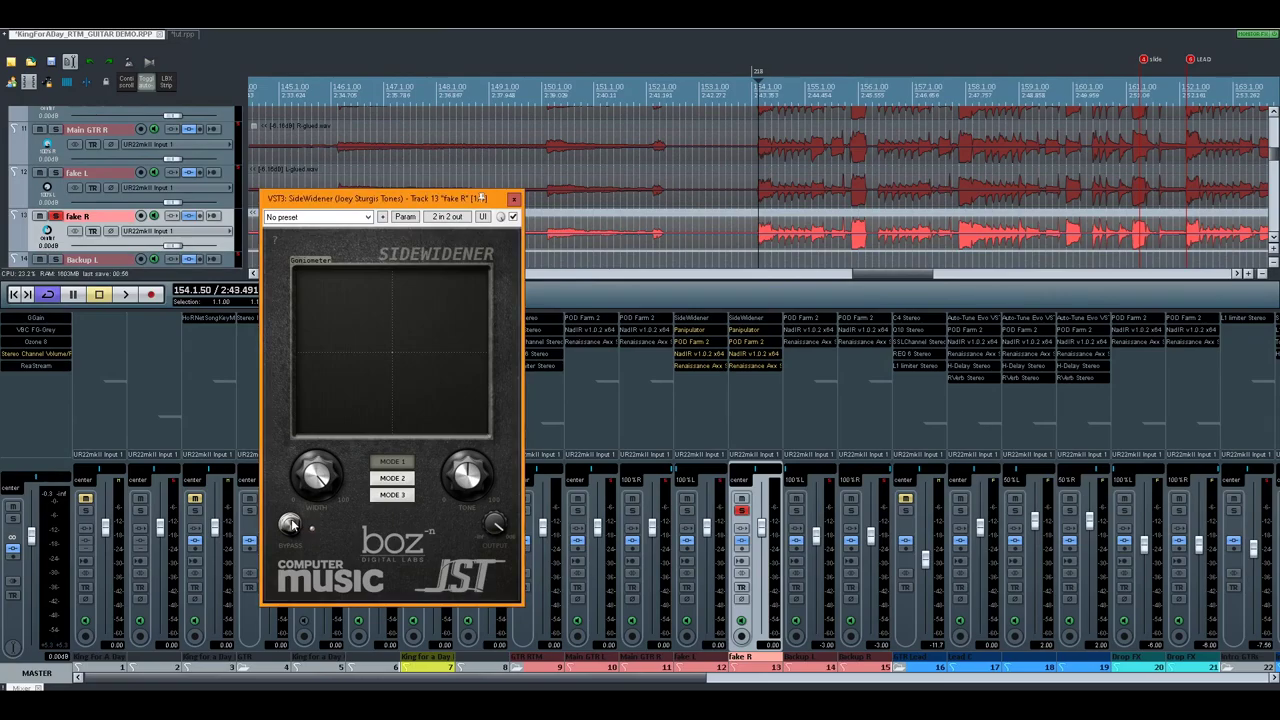
key(space)
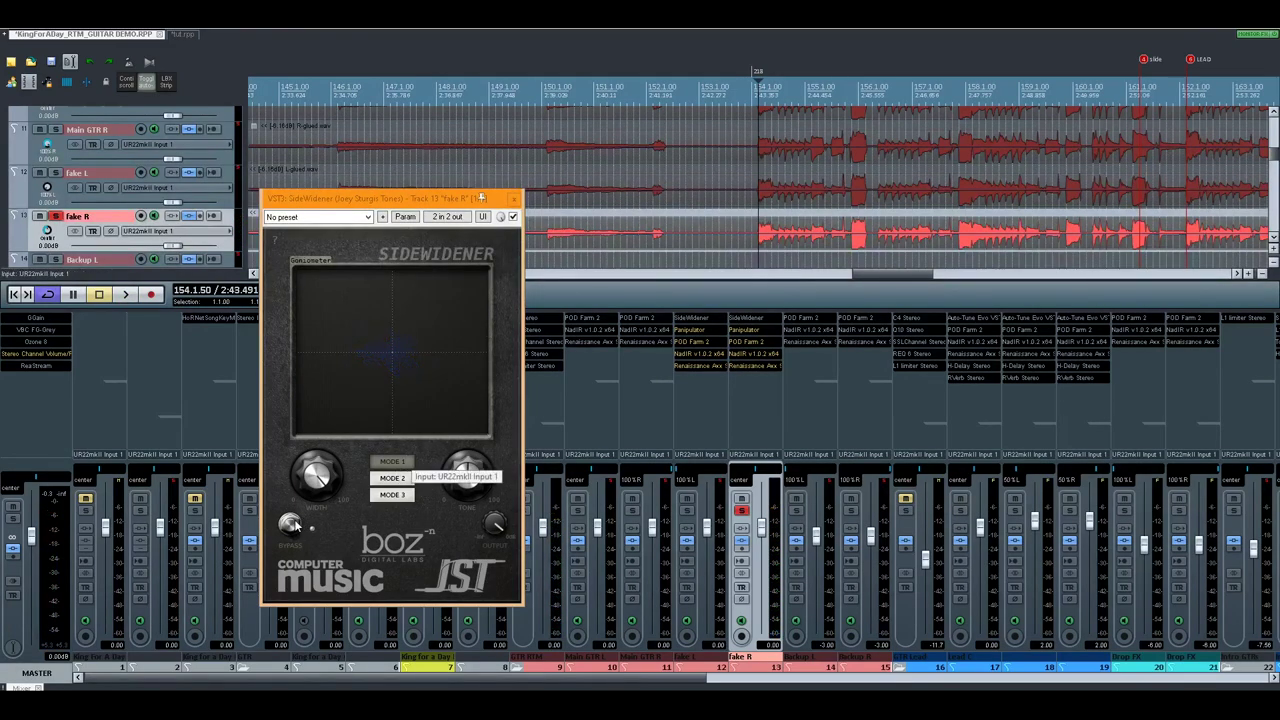
key(space)
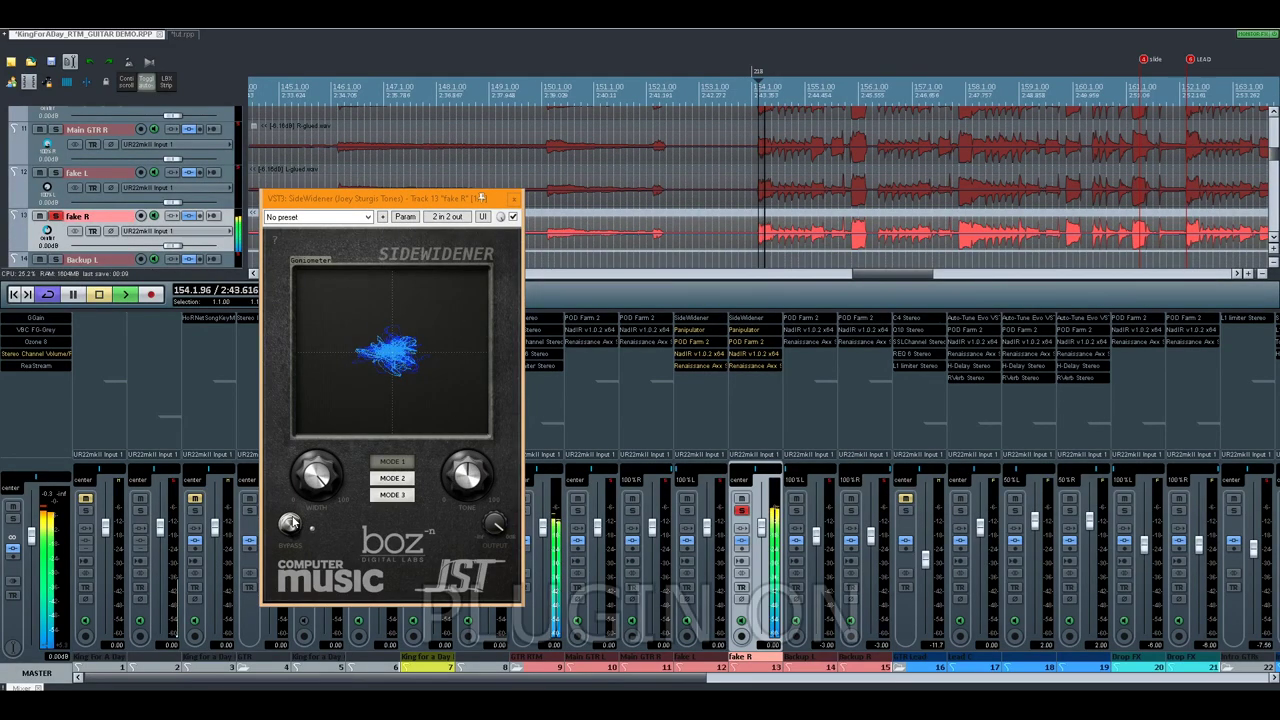
click(290, 527)
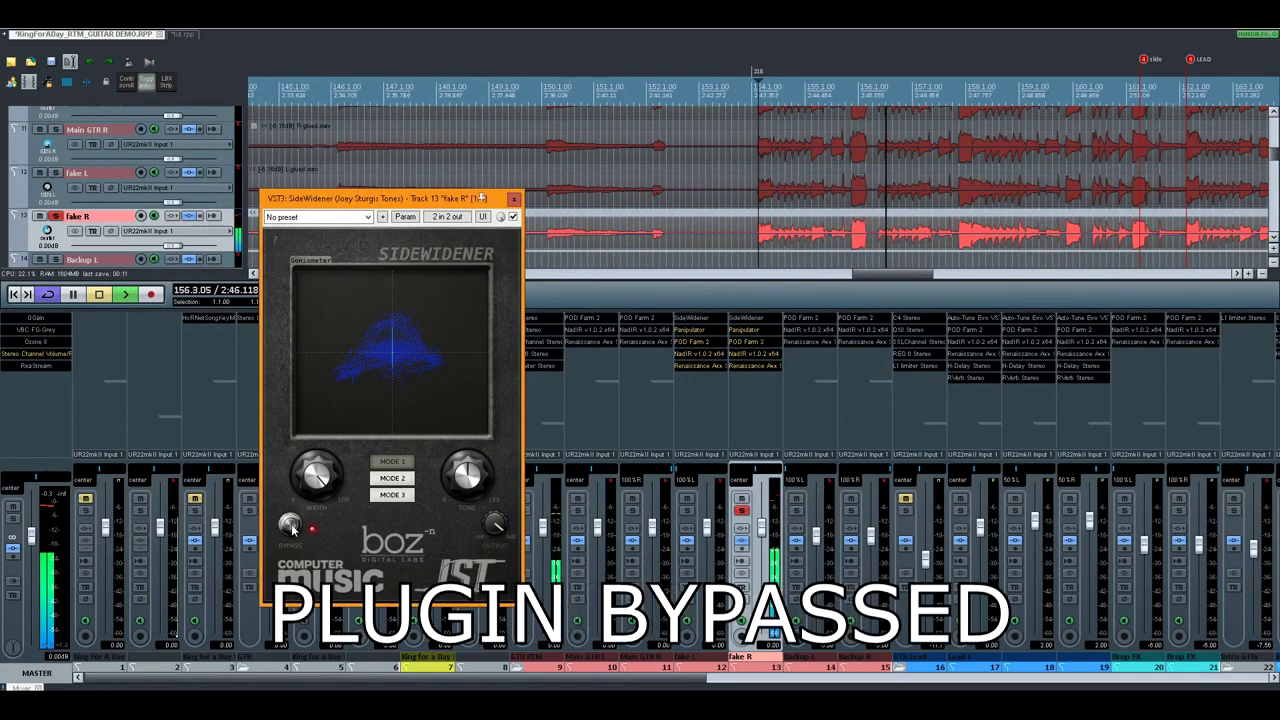
click(290, 527)
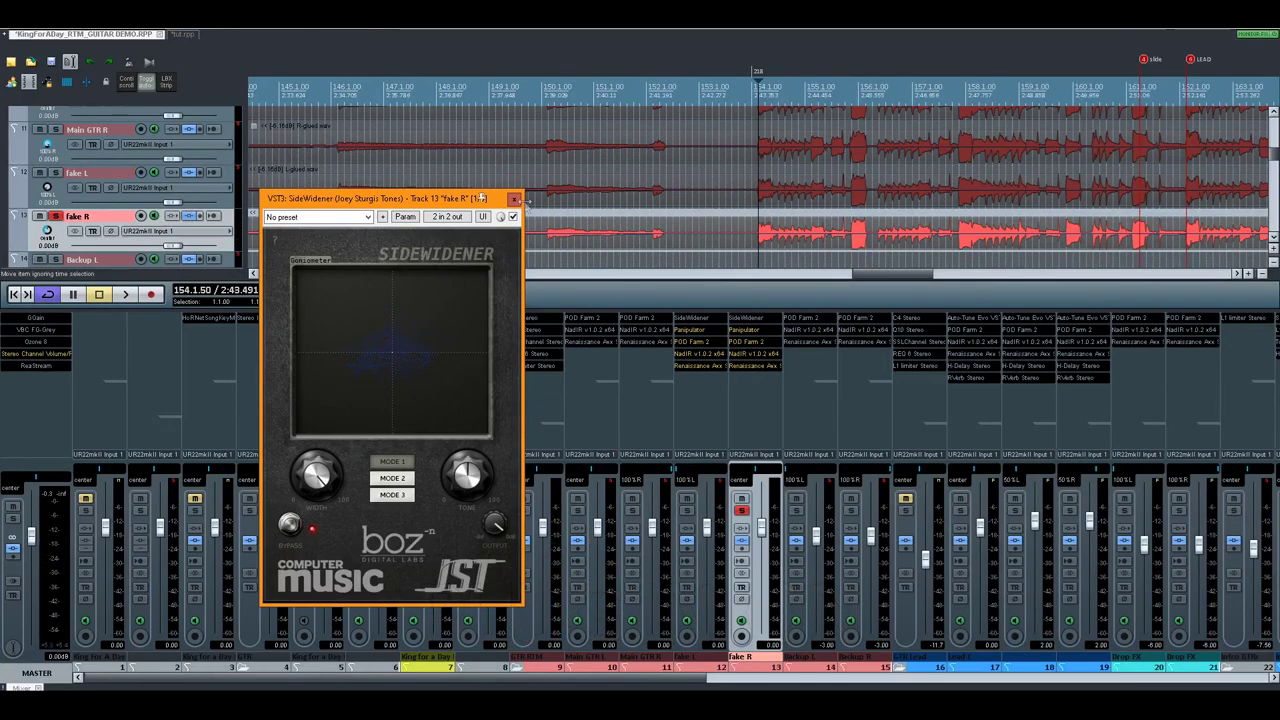
click(515, 199)
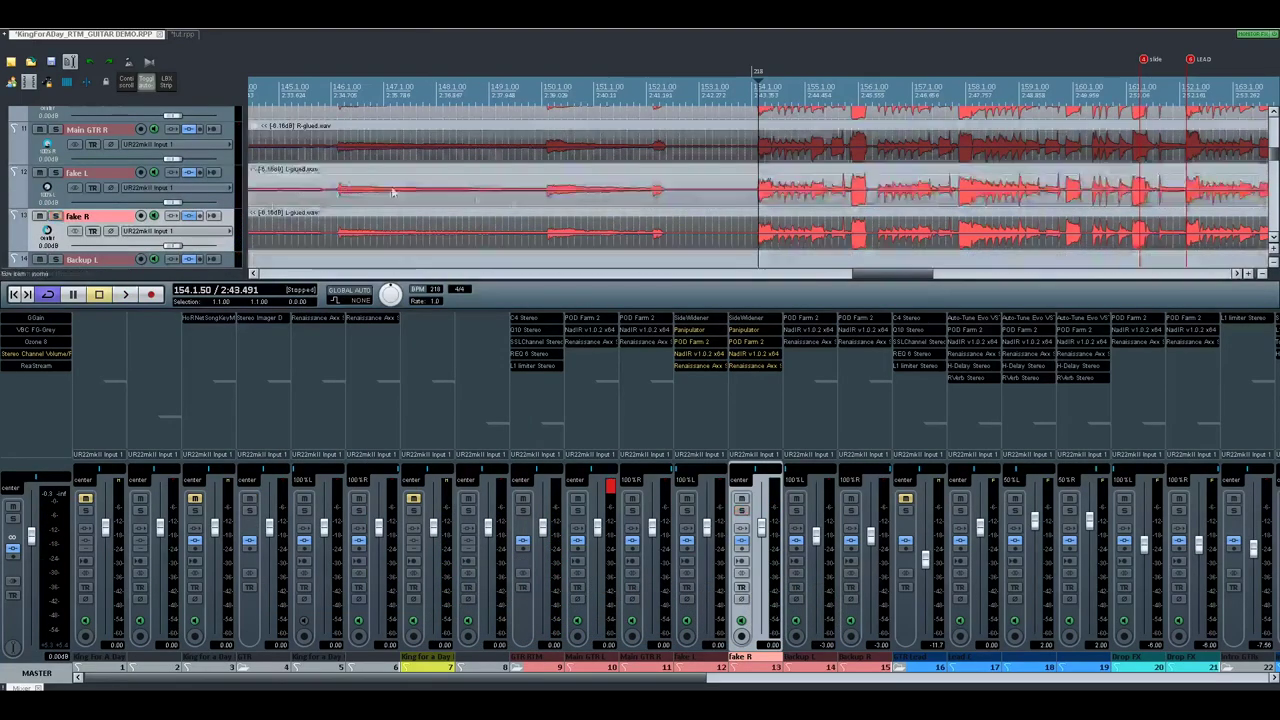
Step: Pan the fake R track 100% right to oppose fake L
click(110, 162)
click(110, 175)
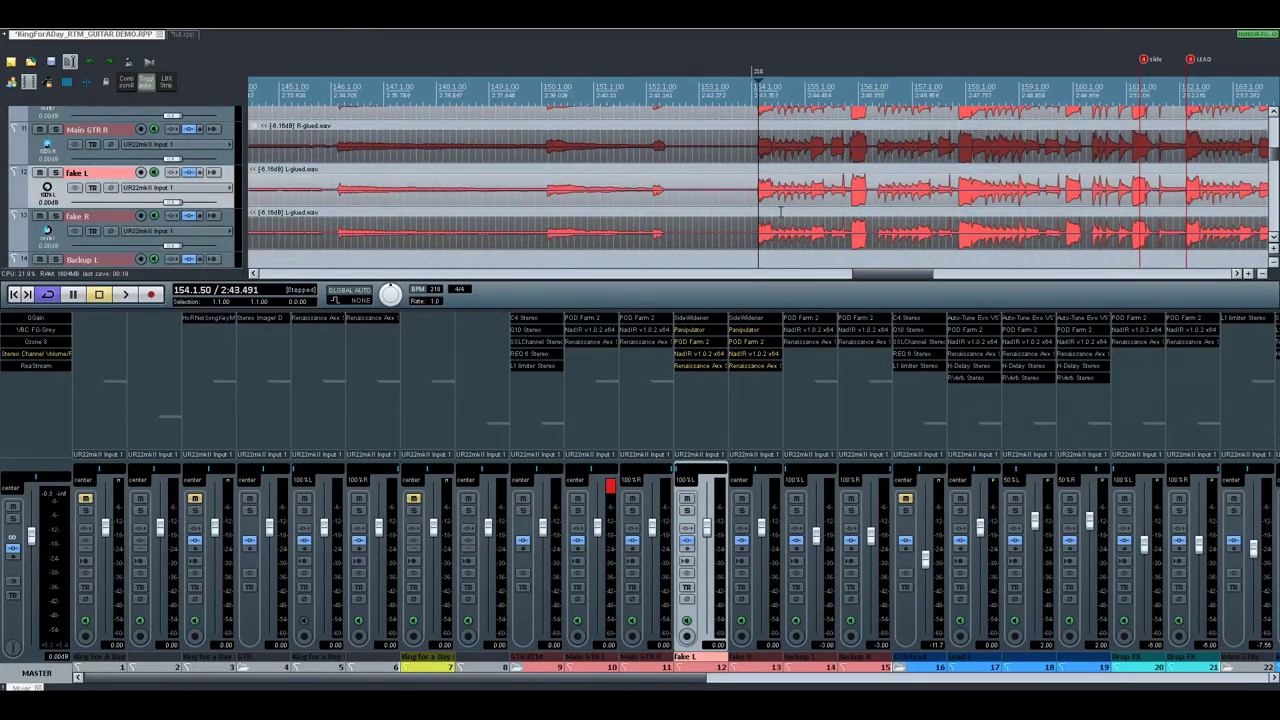
click(765, 487)
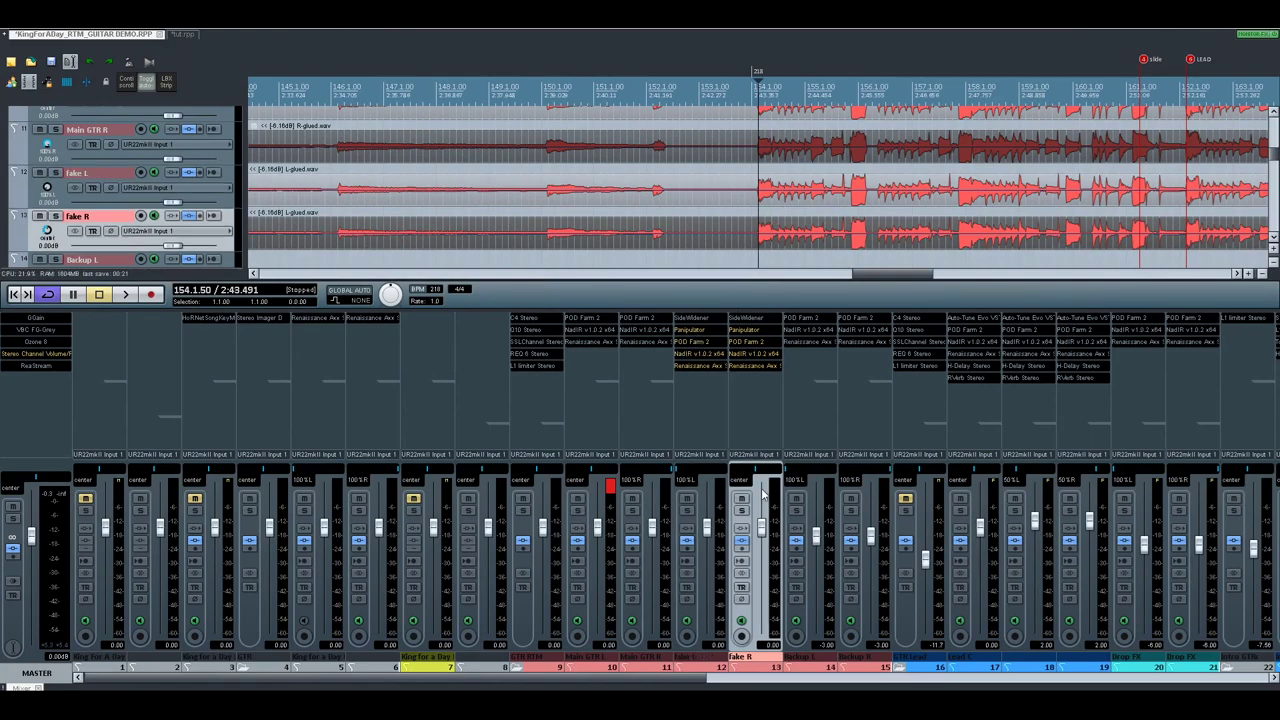
Step: Enable the Panipulator plugins on fake L and fake R and check the mono setting of the instance on fake L
click(722, 331)
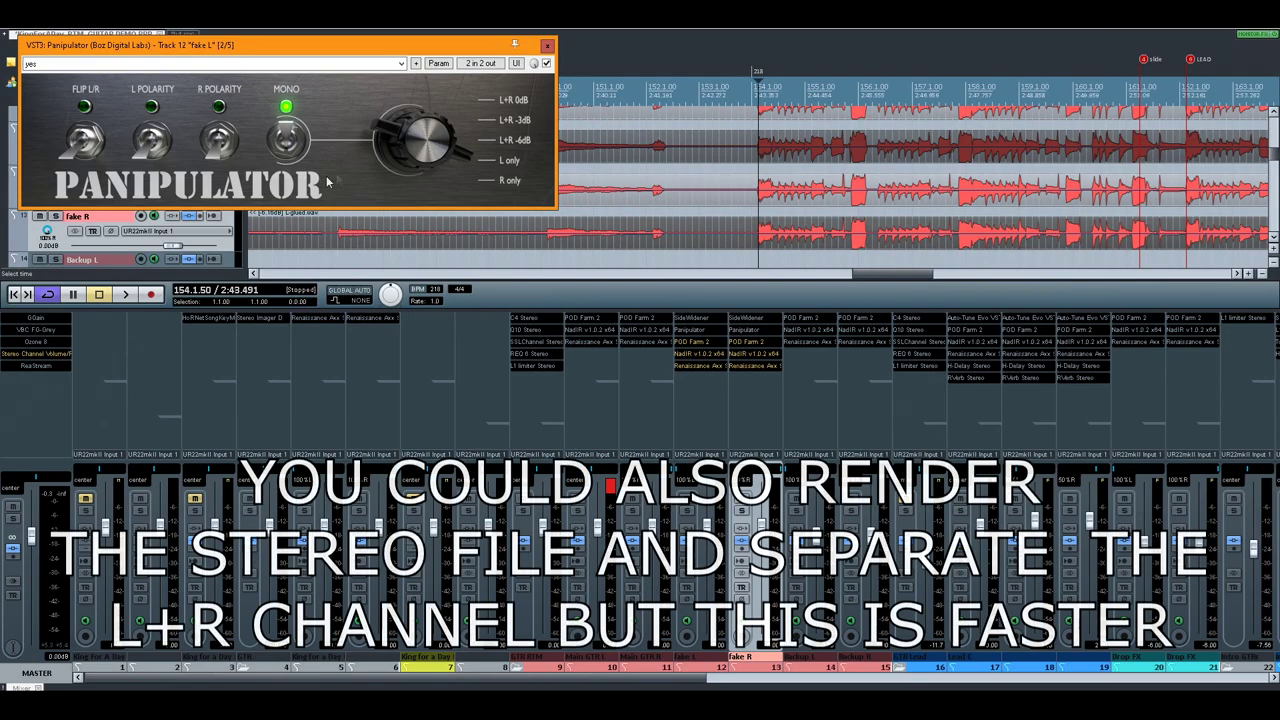
click(745, 331)
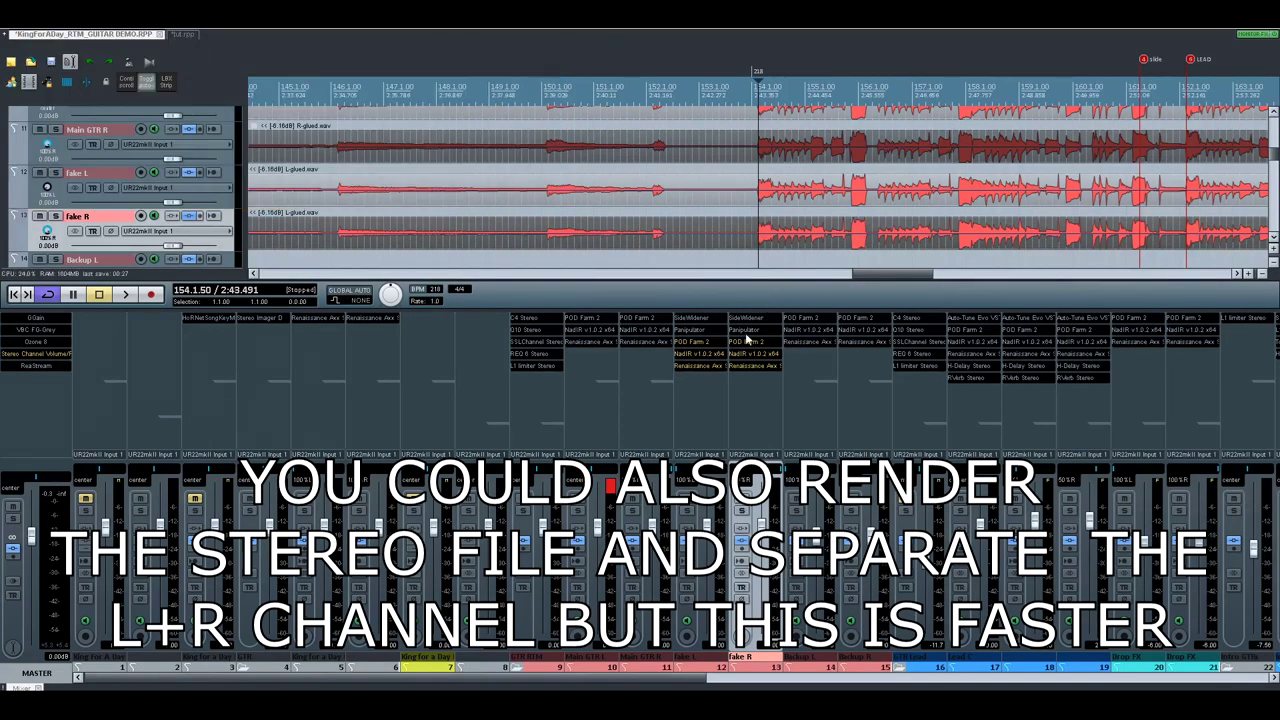
click(745, 331)
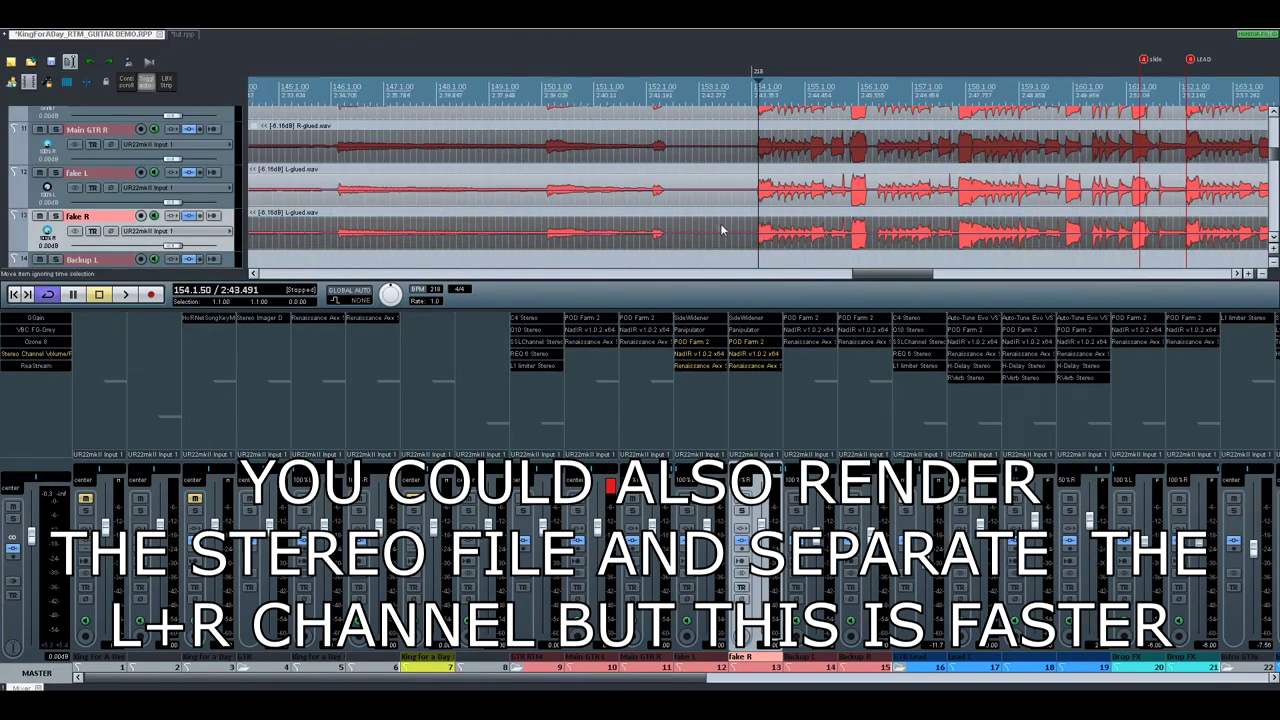
Step: Solo fake L and fake R together and audition them from 154.1.50 with SideWidener and Panipulator active
ctrl+click(114, 171)
key(s)
key(space)
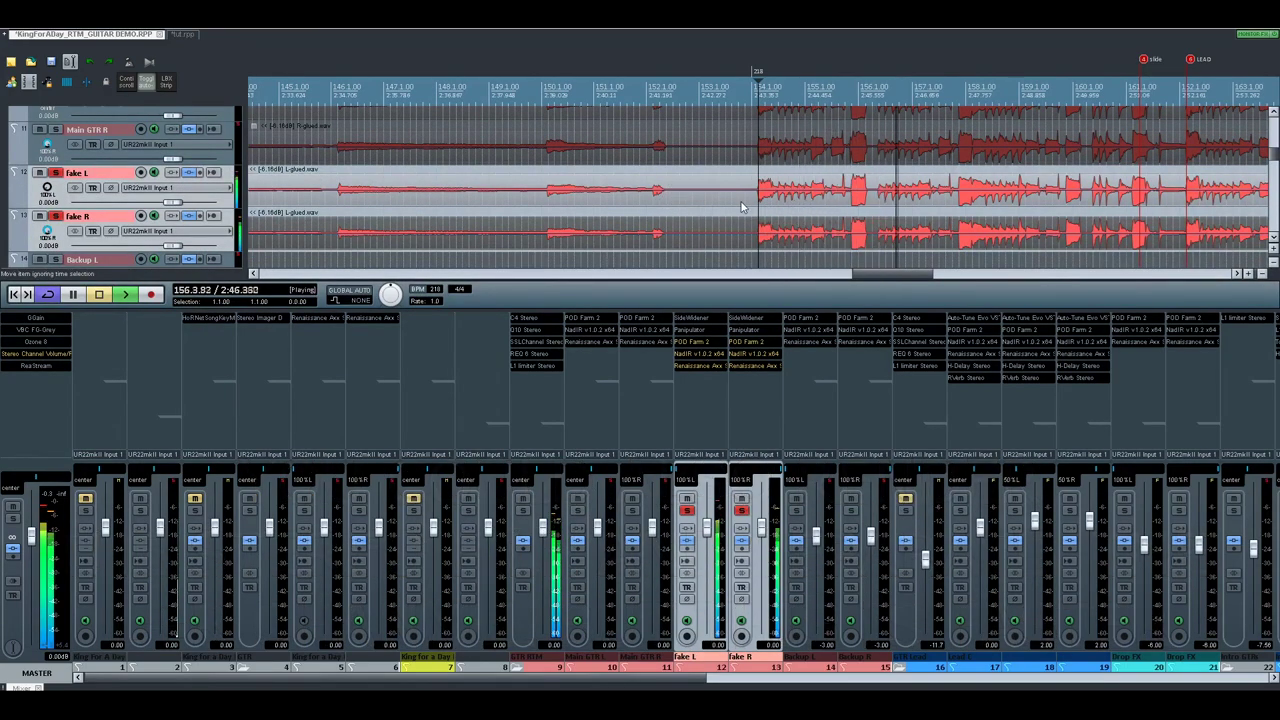
key(space)
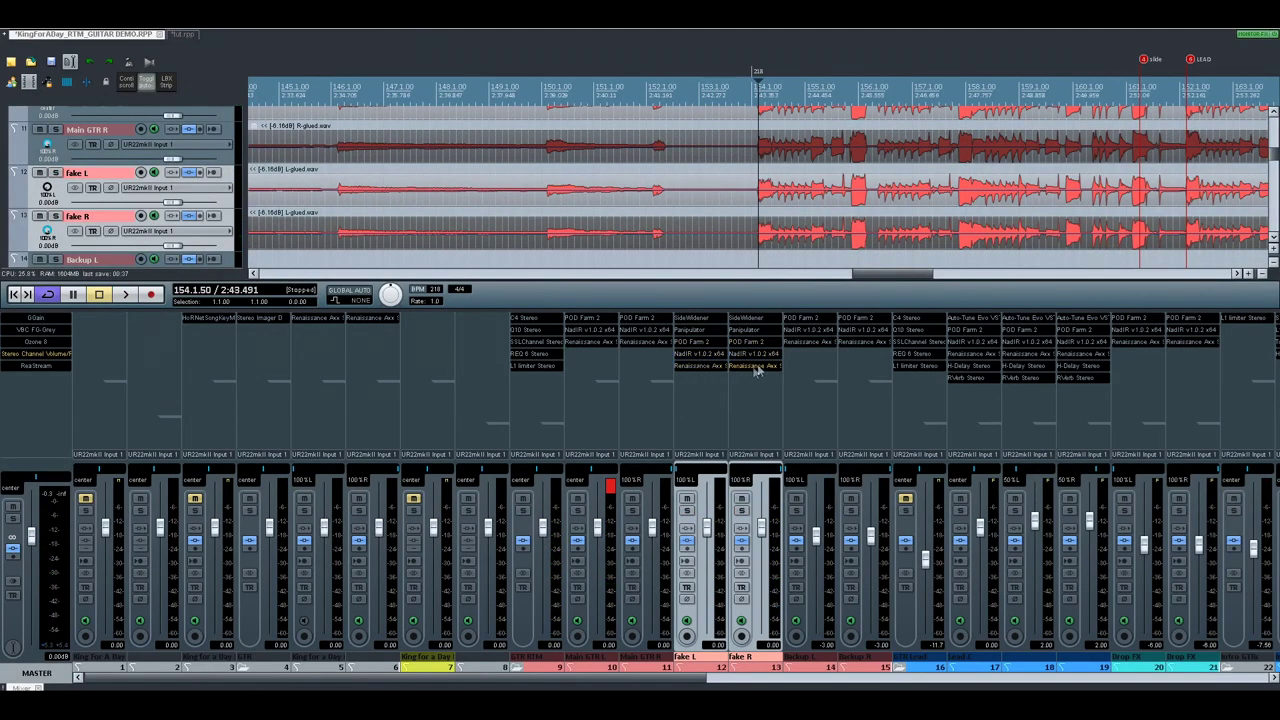
Step: Enable POD Farm 2, NadIR and Renaissance Axx on both fake tracks and review the Mississippi Criminal amp in fake L's POD Farm 2
click(687, 345)
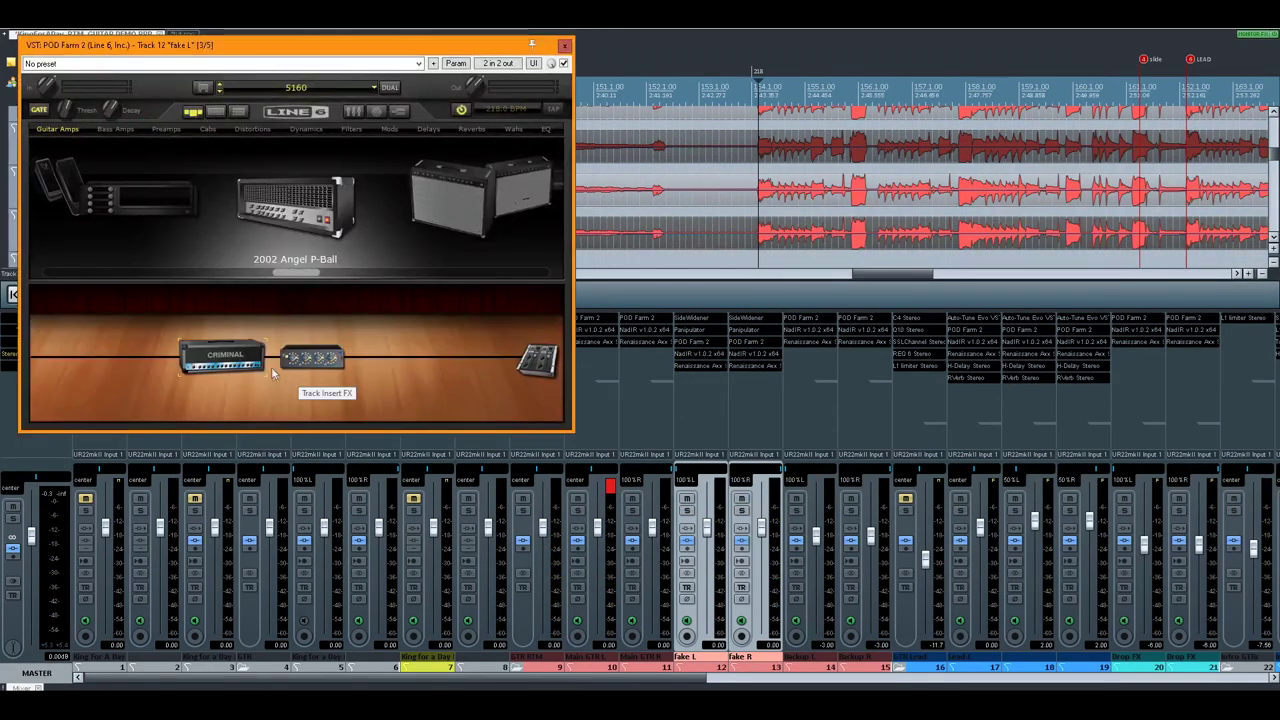
double_click(226, 354)
click(322, 360)
click(226, 357)
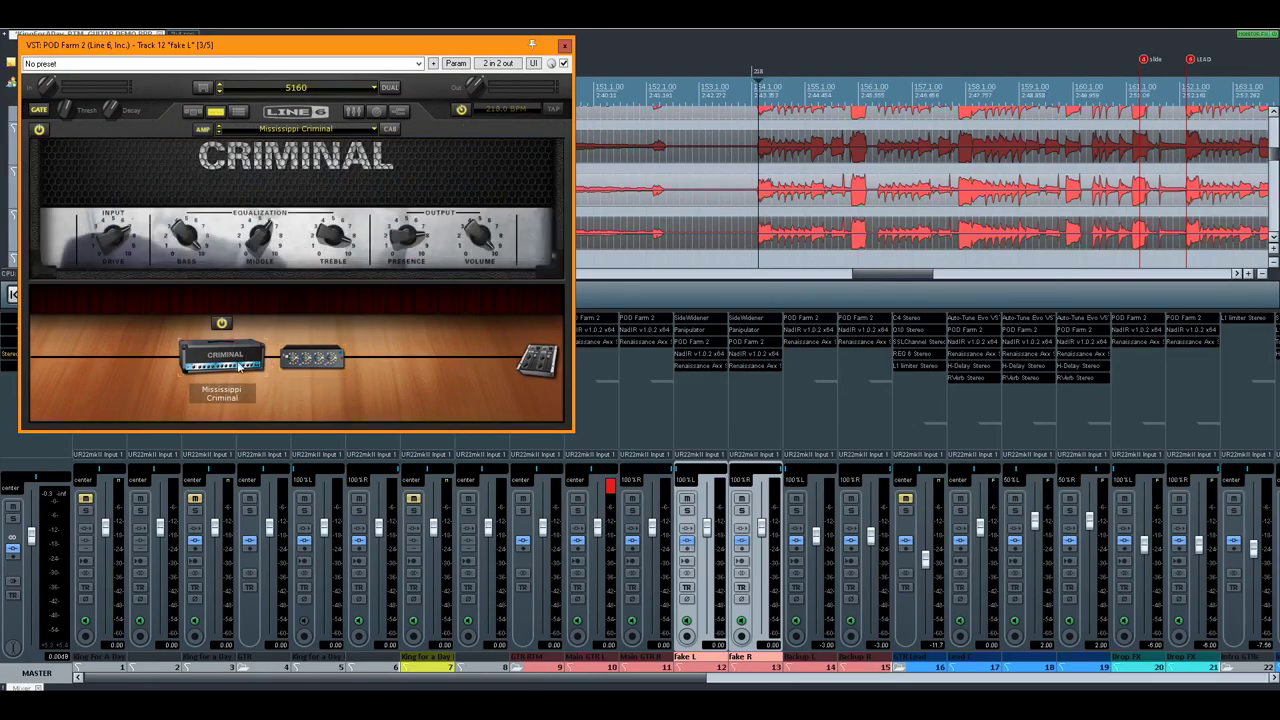
click(309, 358)
key(Escape)
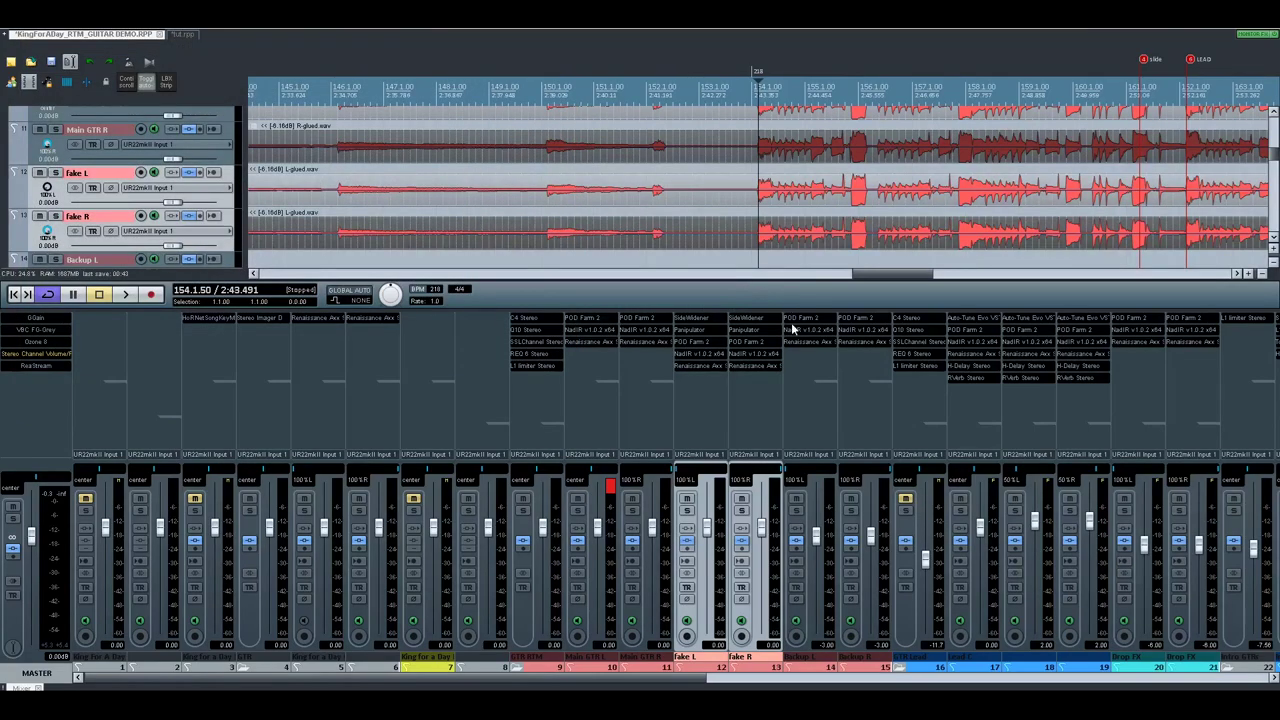
Step: Mute the Main GTR L and Main GTR R tracks
scroll(885, 190, down, 5)
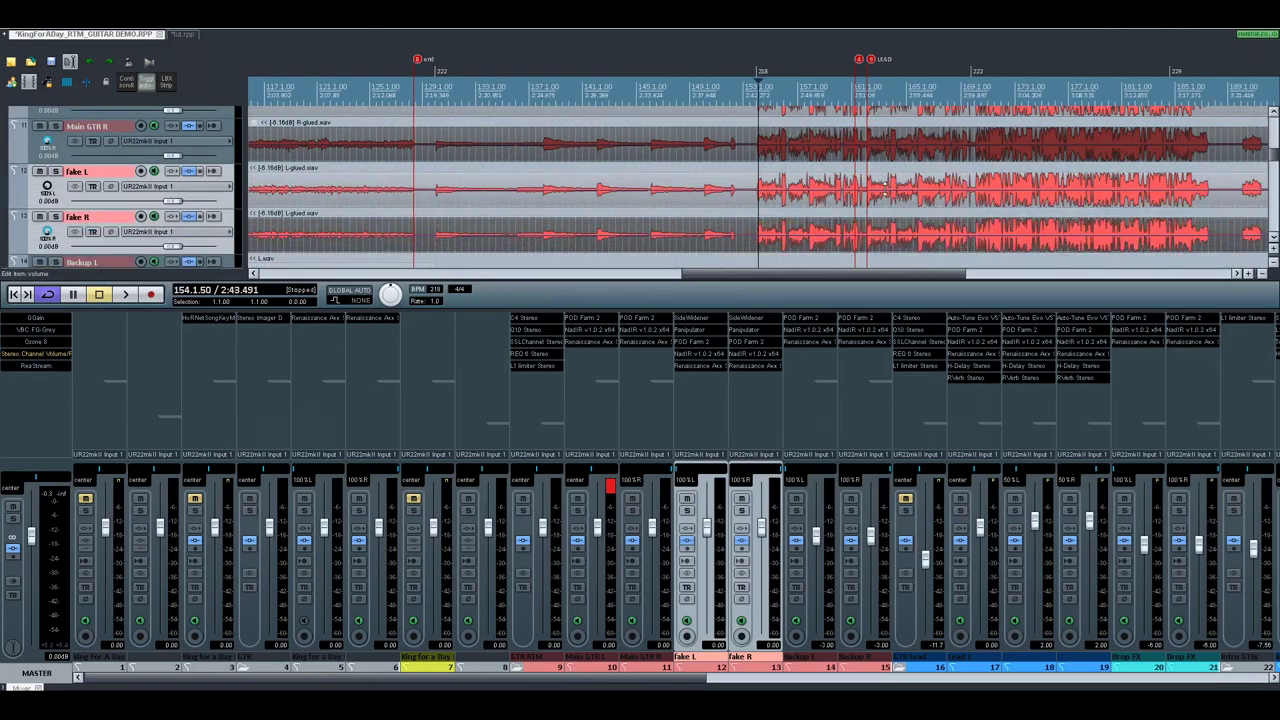
scroll(33, 172, up, 1)
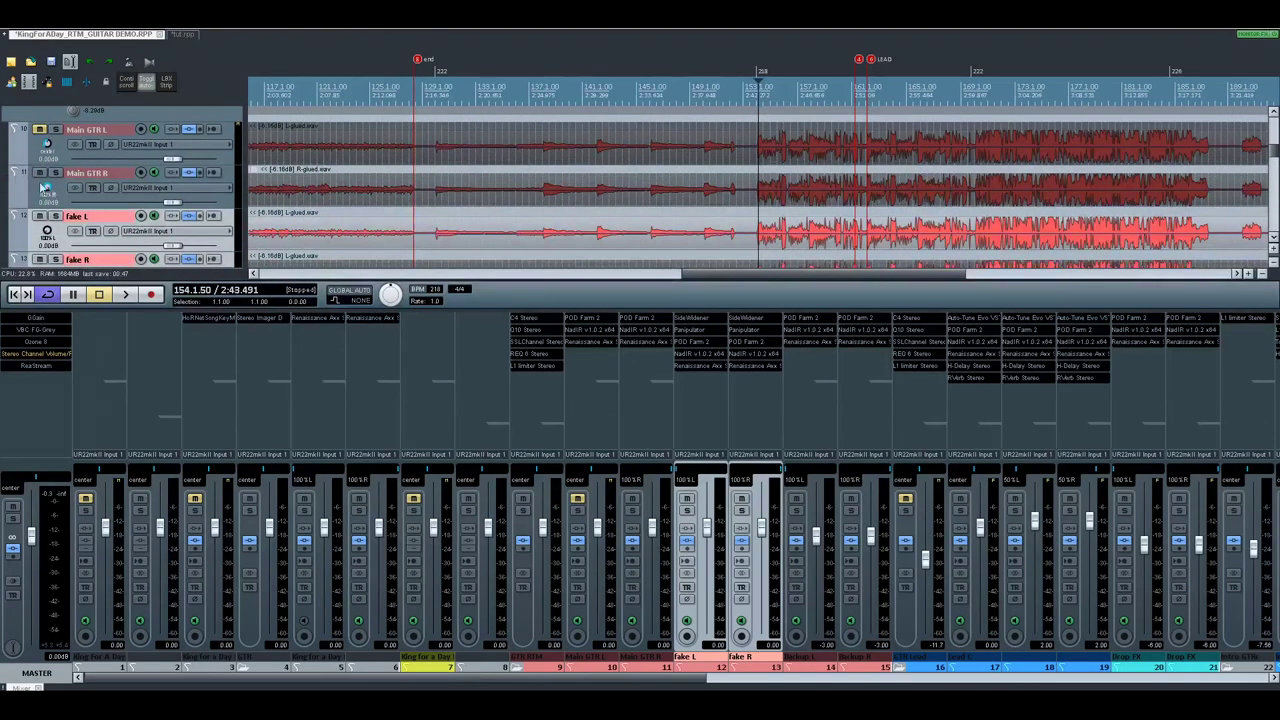
scroll(20, 200, down, 1)
scroll(2, 205, down, 1)
click(40, 150)
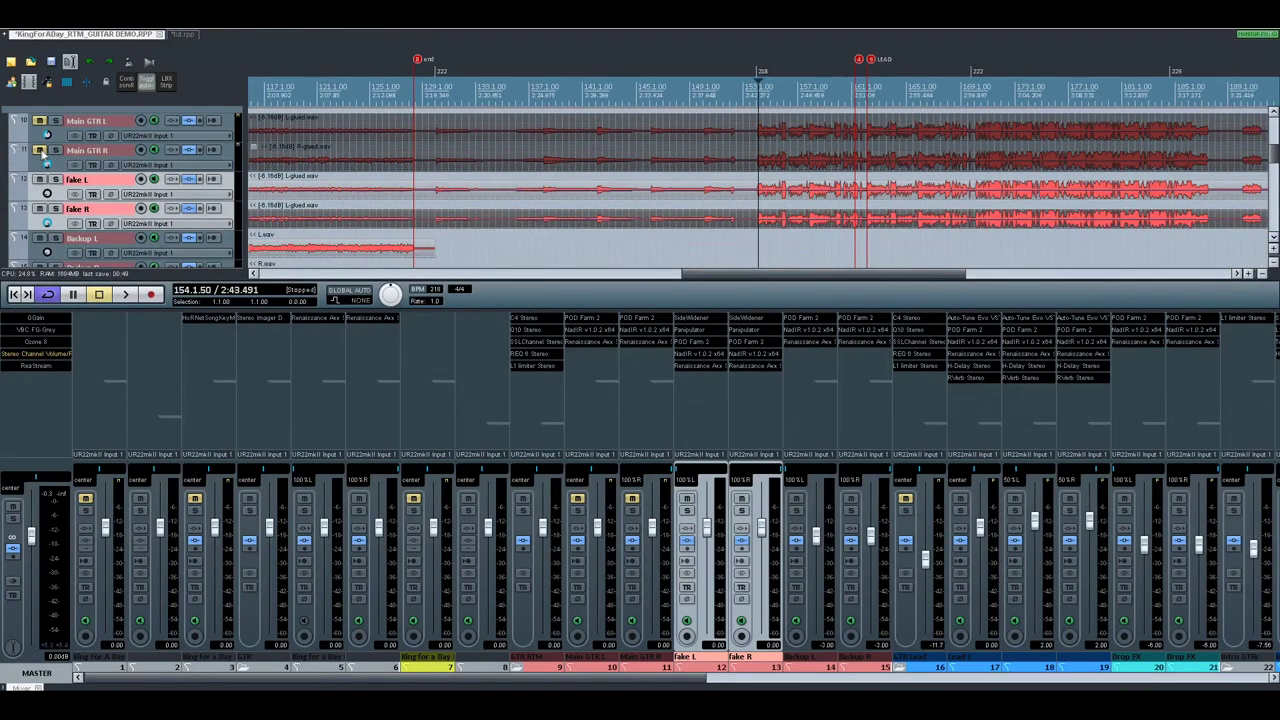
Step: Audition the fake L and fake R guitars through their full amp chain from 154.1.50
key(space)
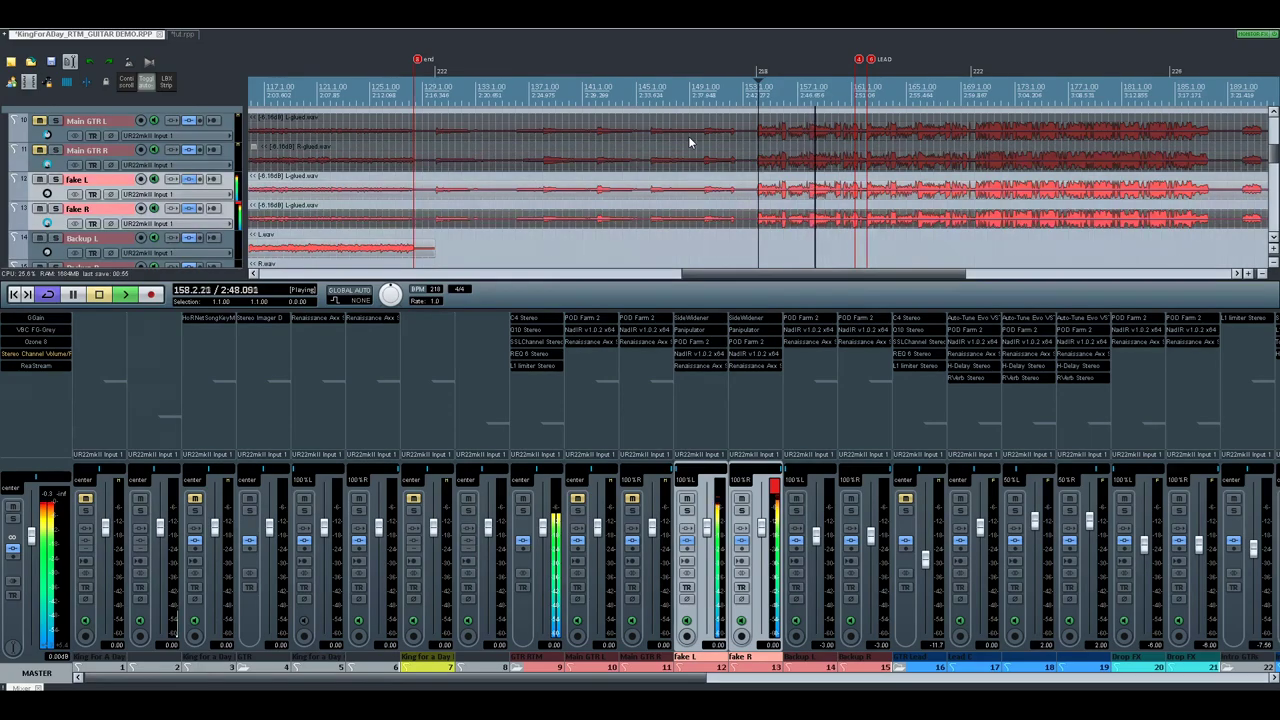
scroll(854, 229, up, 1)
scroll(902, 202, up, 2)
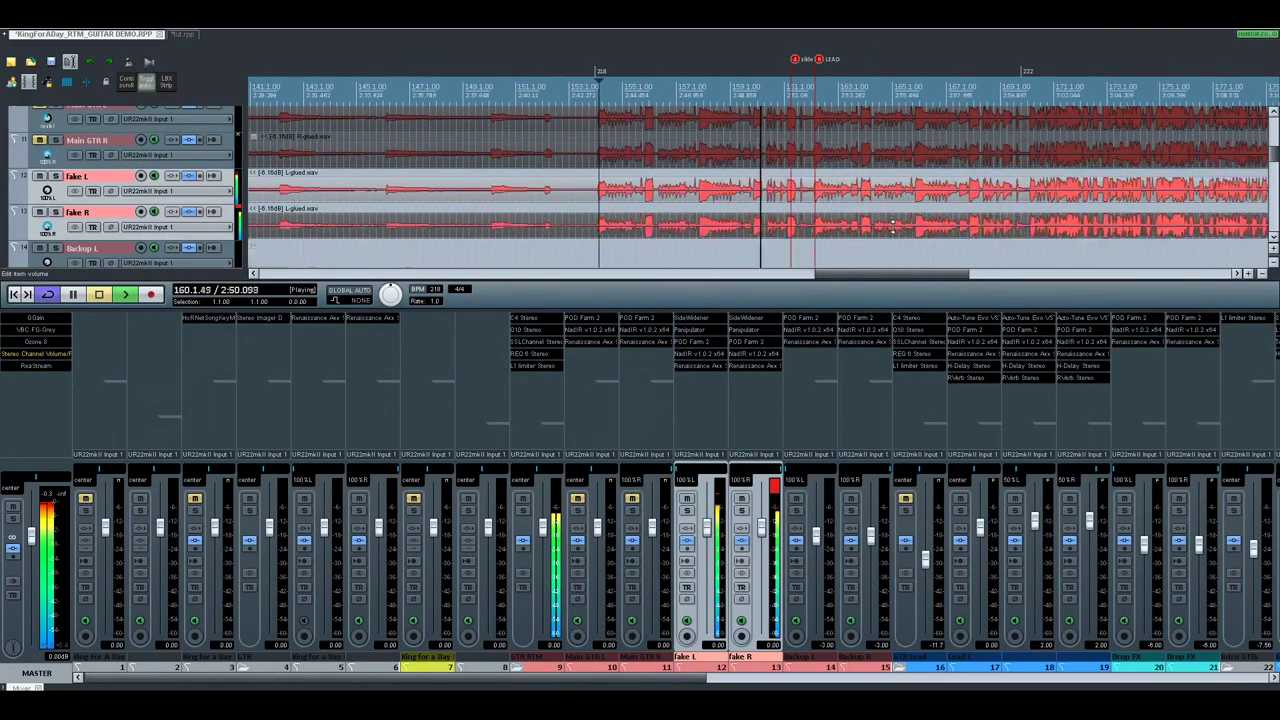
scroll(902, 202, up, 2)
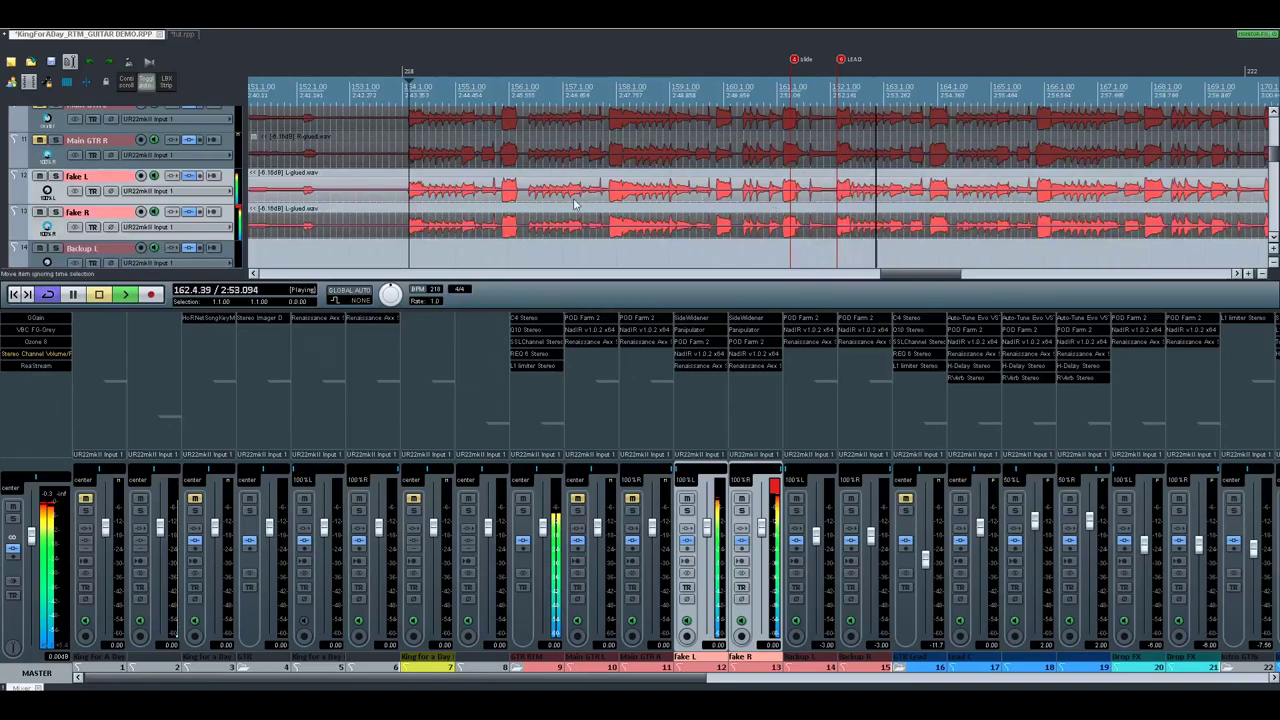
key(space)
Step: Unmute Main GTR L and R while muting fake L and R, pan Main GTR L 100% left, and set a loop from 154.1.00 to 162.1.50
scroll(620, 190, down, 2)
scroll(624, 187, down, 1)
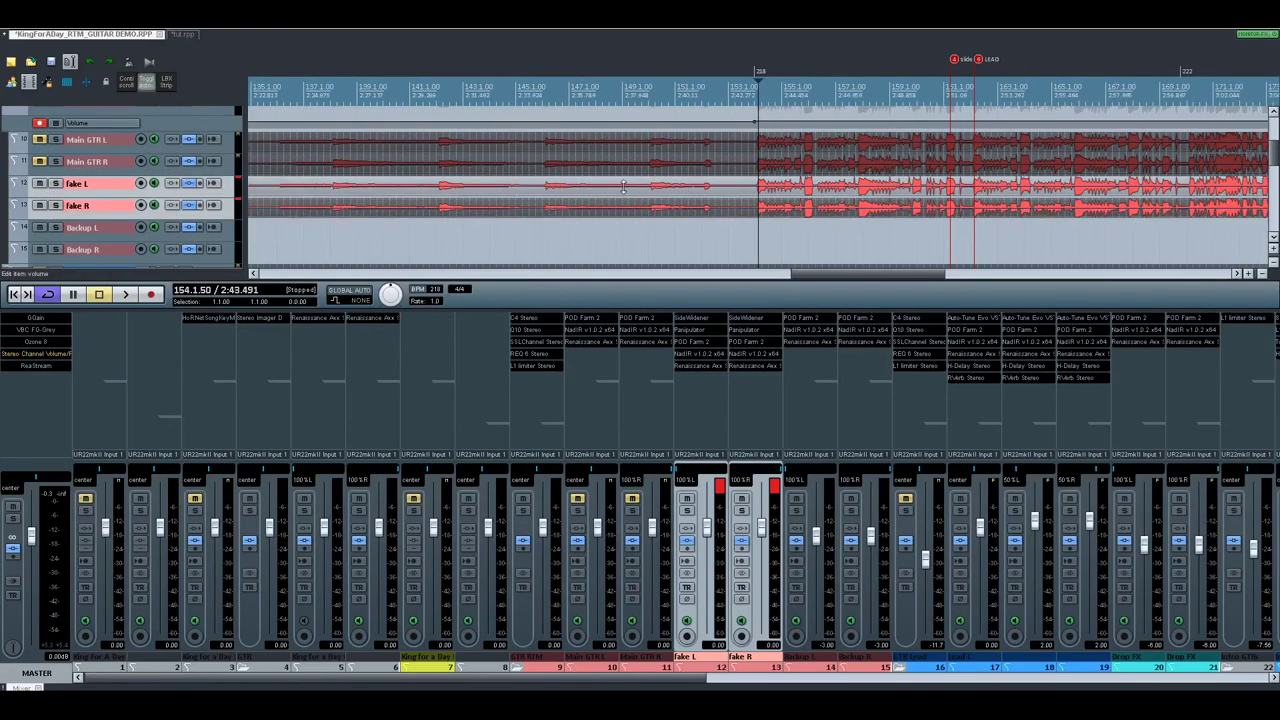
ctrl+scroll(622, 188, up, 2)
scroll(785, 210, up, 1)
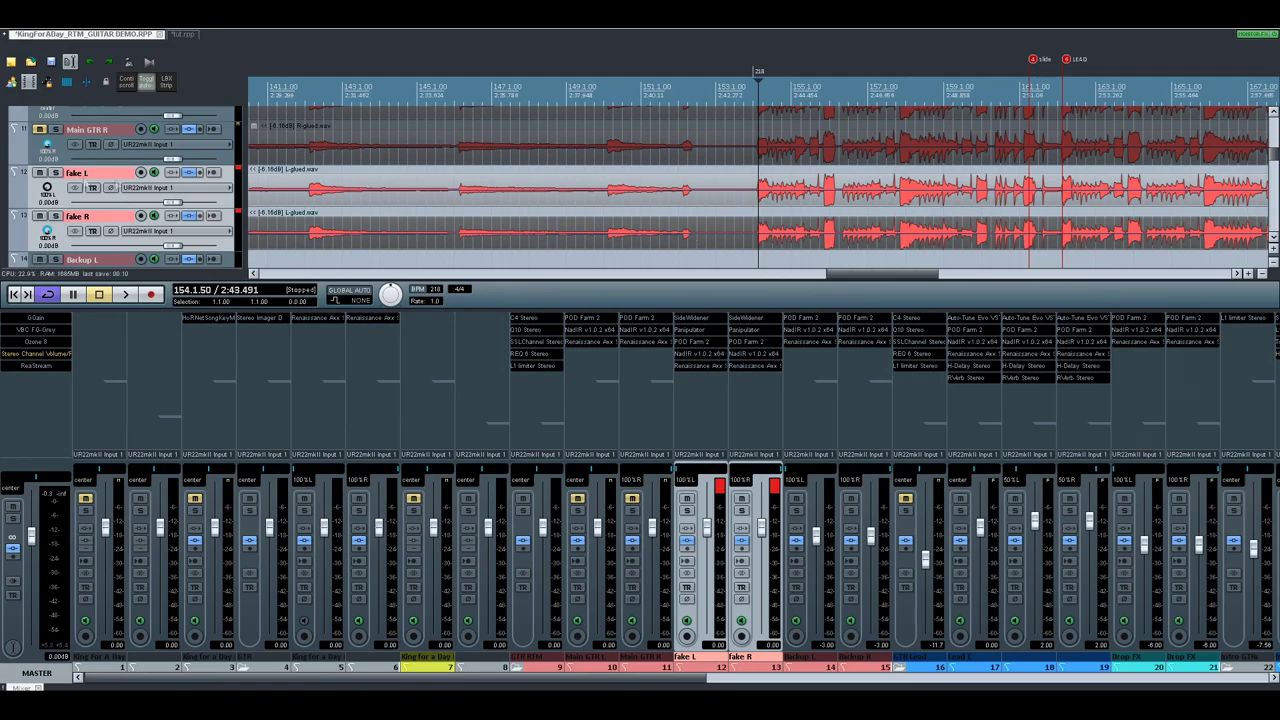
ctrl+scroll(702, 234, down, 1)
scroll(30, 178, up, 1)
click(108, 157)
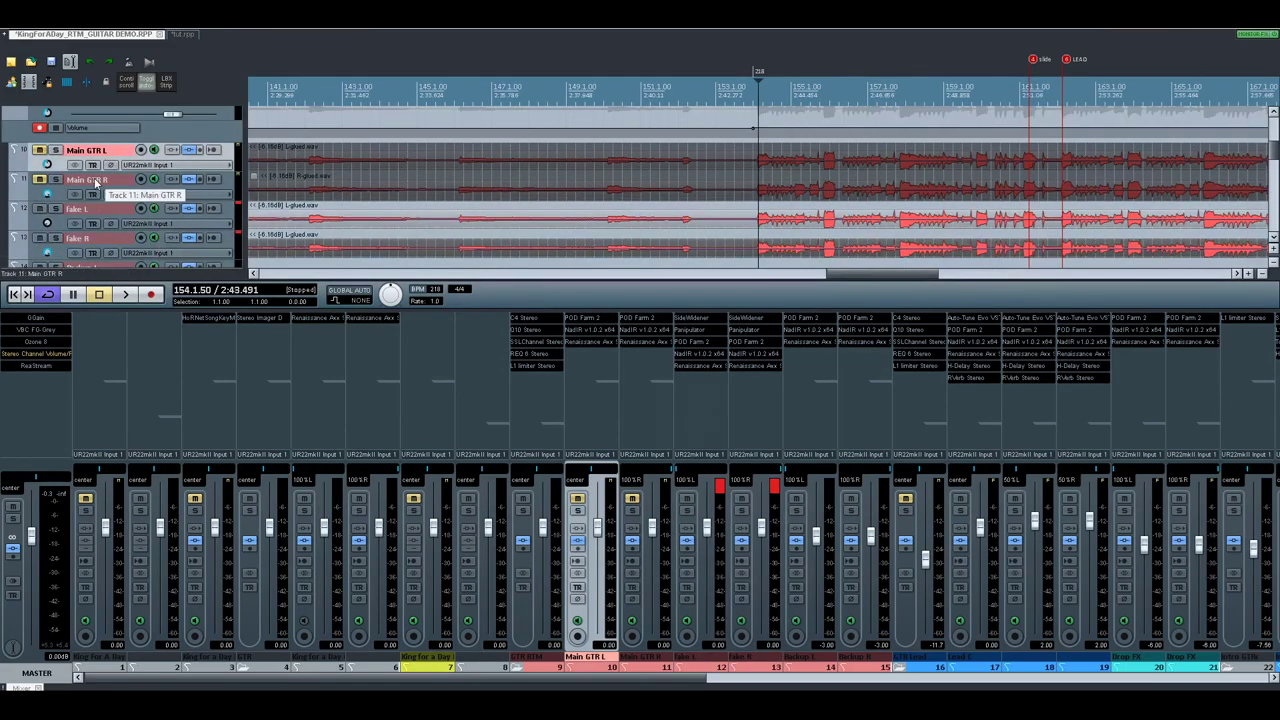
ctrl+click(92, 180)
scroll(994, 203, down, 5)
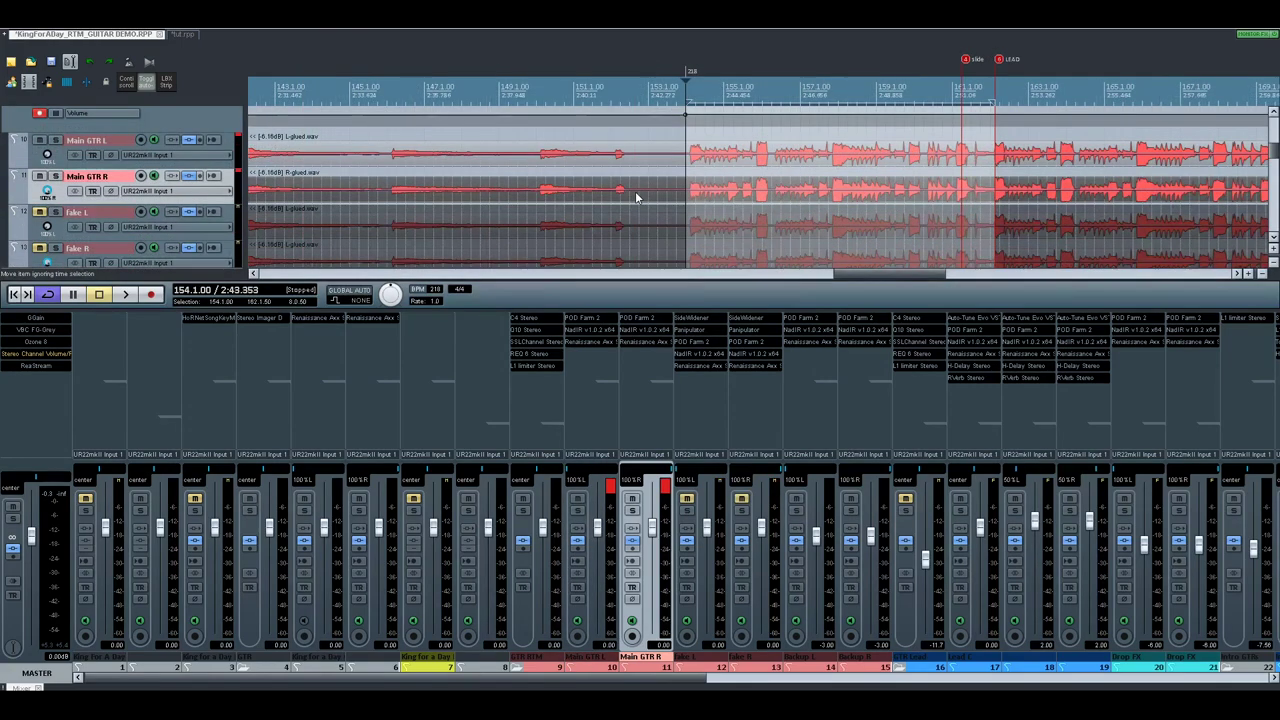
Step: Compare the double-tracked Main GTR L and R waveforms with the duplicated fake L and R waveforms near 154.1.00
click(94, 141)
click(96, 178)
click(102, 143)
click(98, 180)
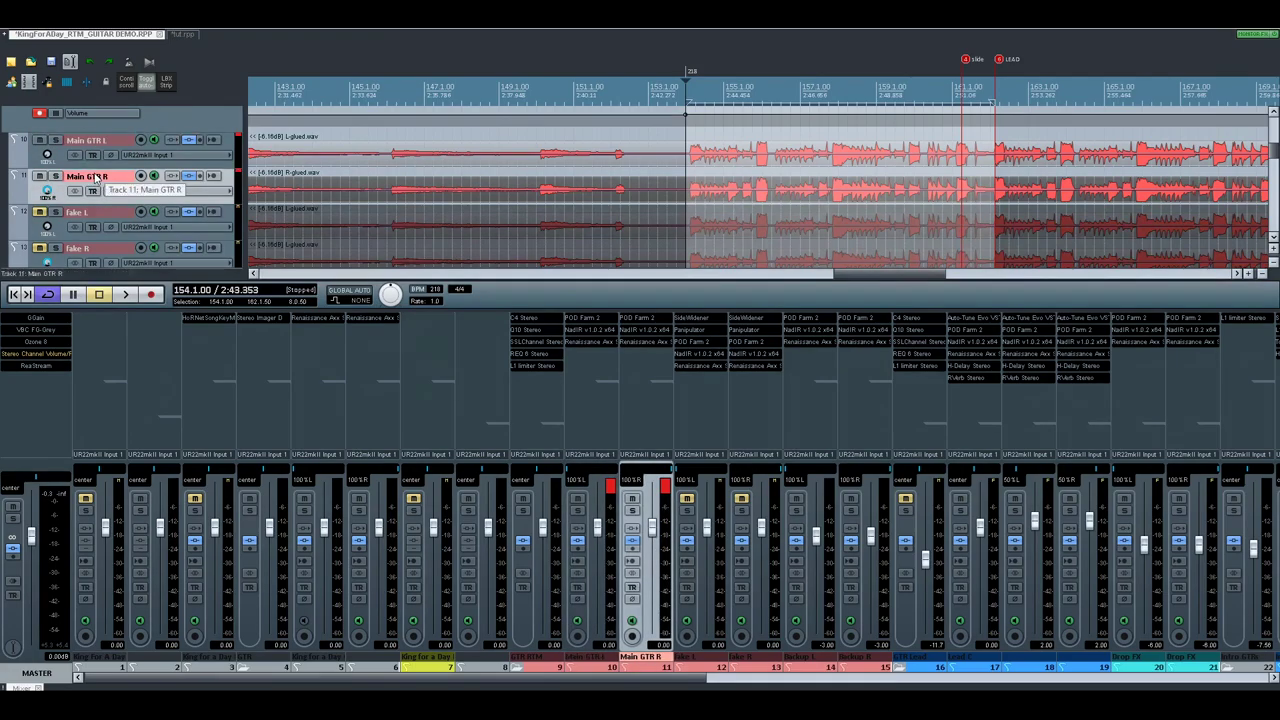
scroll(682, 168, up, 10)
scroll(737, 170, down, 5)
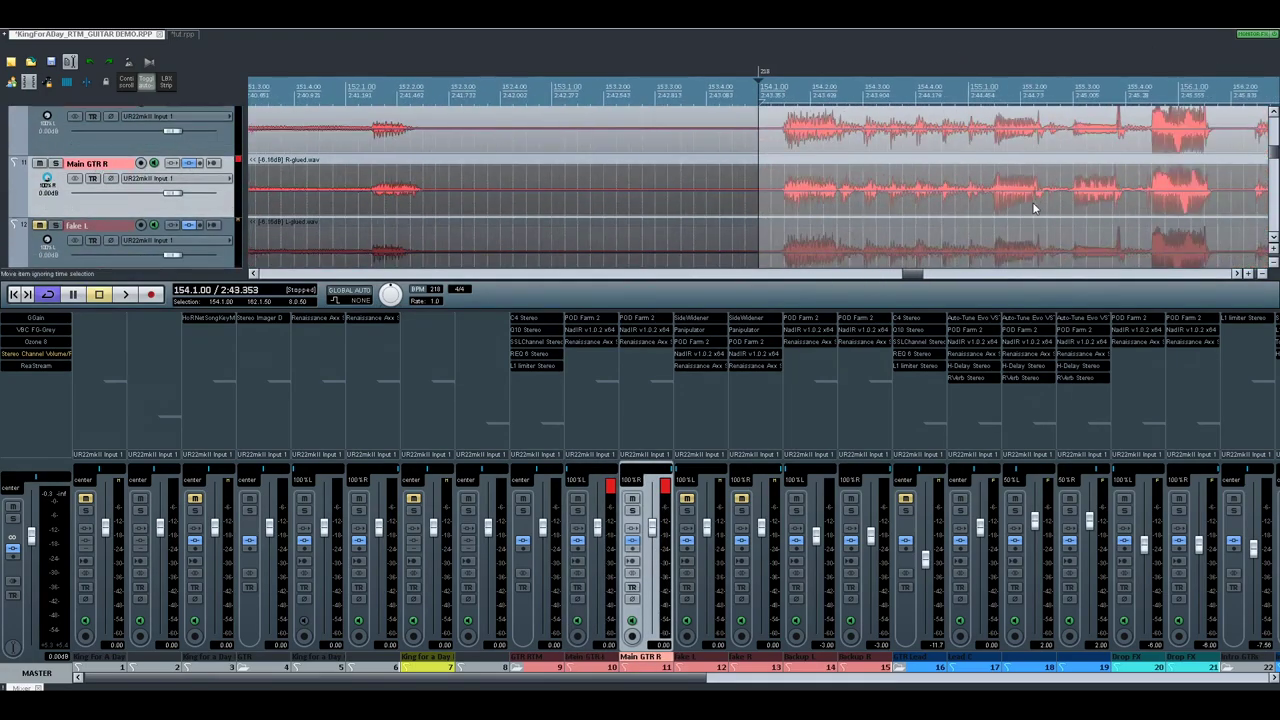
scroll(893, 183, down, 1)
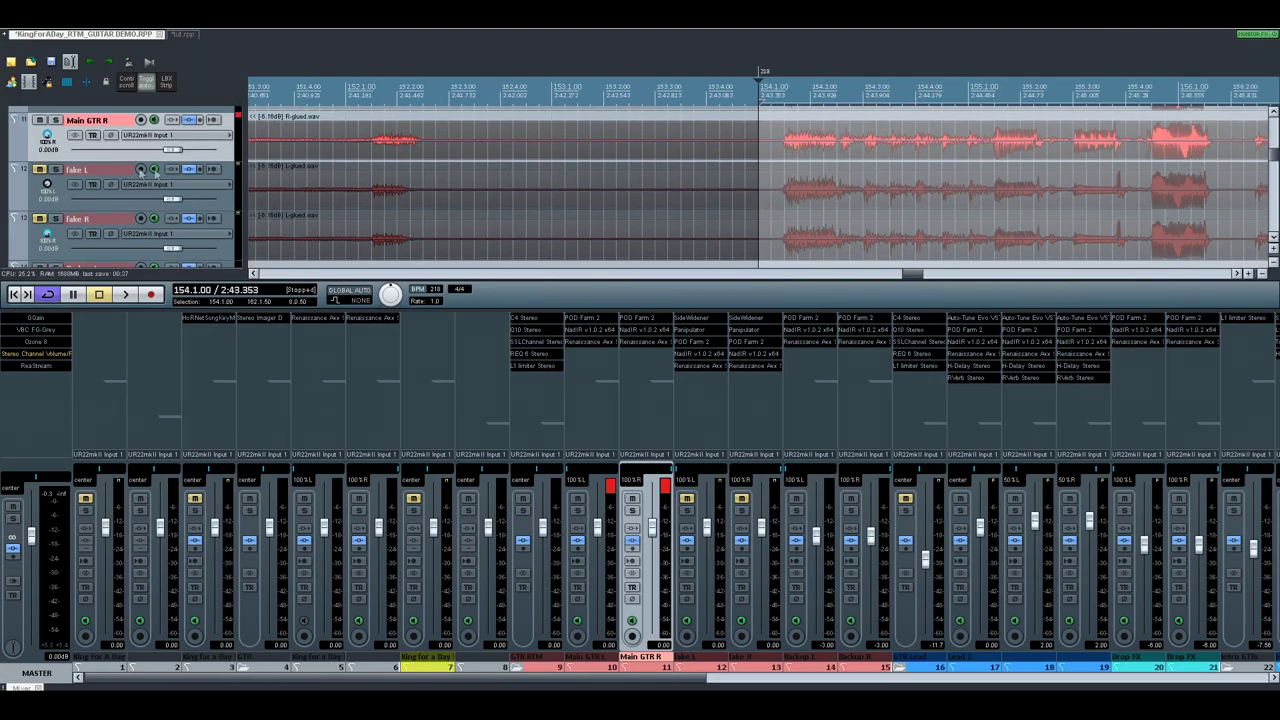
click(822, 239)
scroll(821, 235, up, 3)
scroll(821, 235, down, 3)
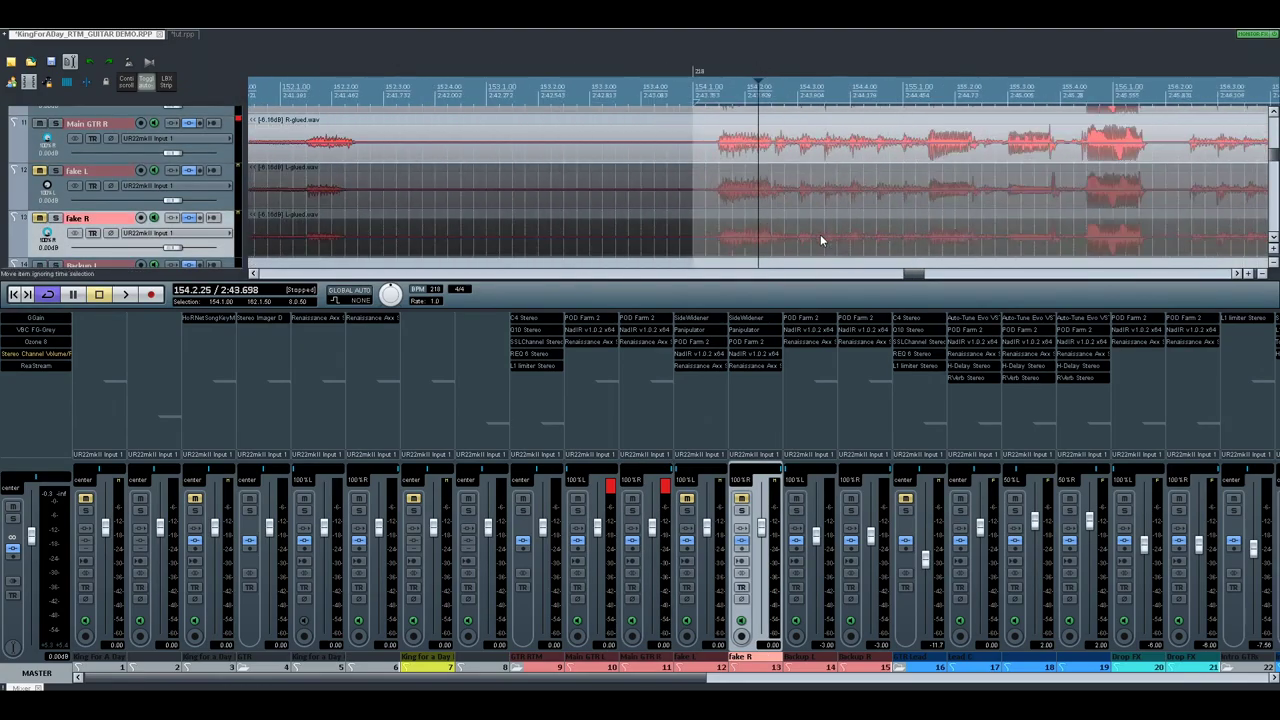
scroll(40, 172, down, 2)
Step: Select the four guitar tracks from Main GTR L to fake R and audition the double-tracked guitars from 154.1.00
shift+click(22, 162)
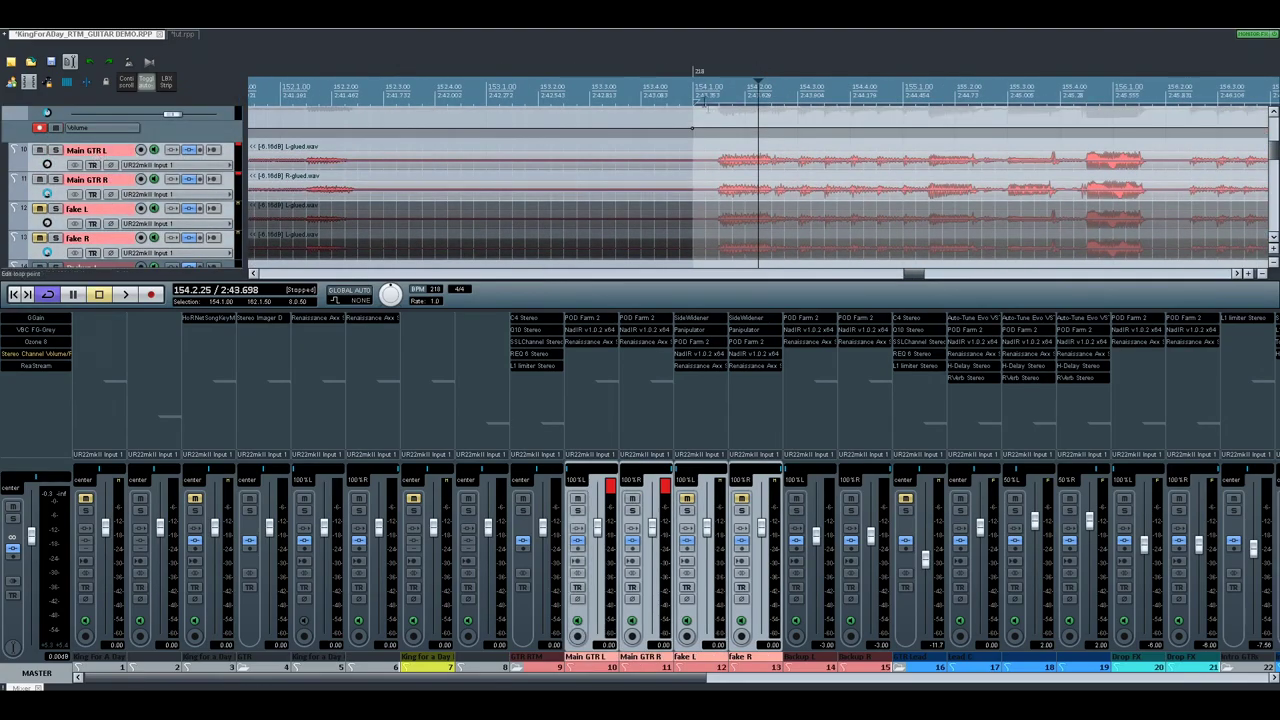
click(695, 90)
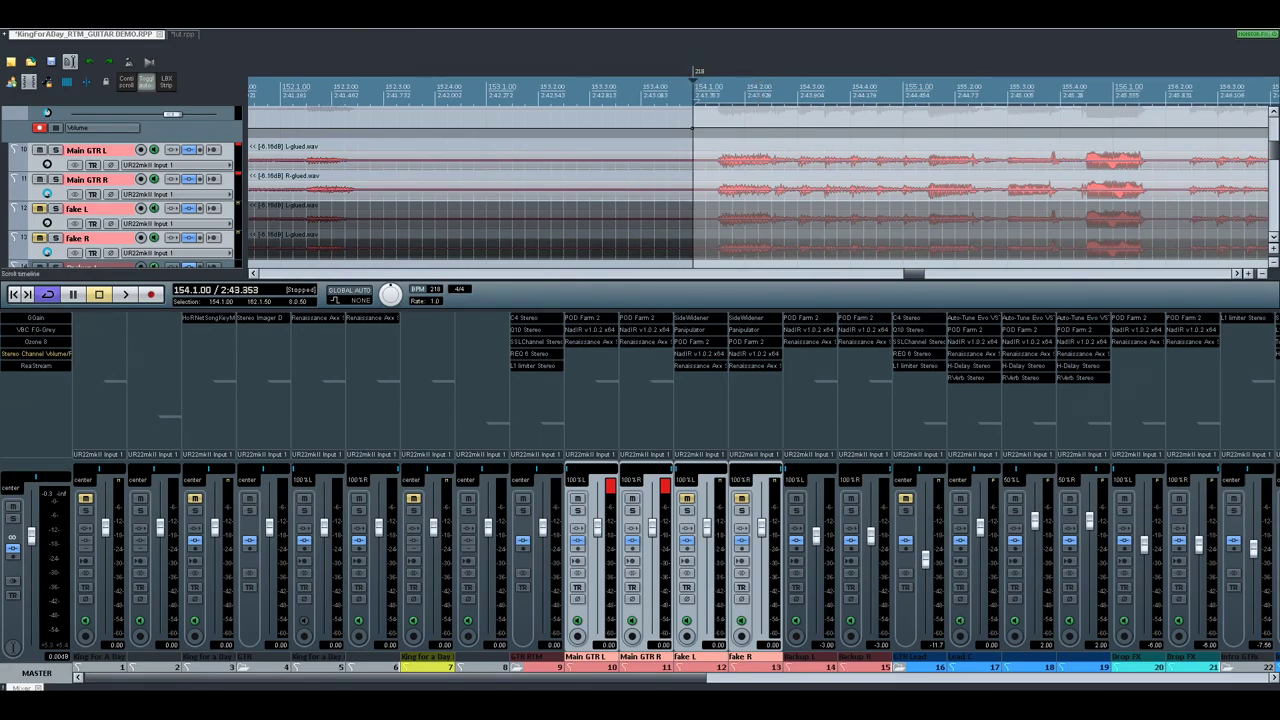
key(space)
scroll(737, 190, down, 5)
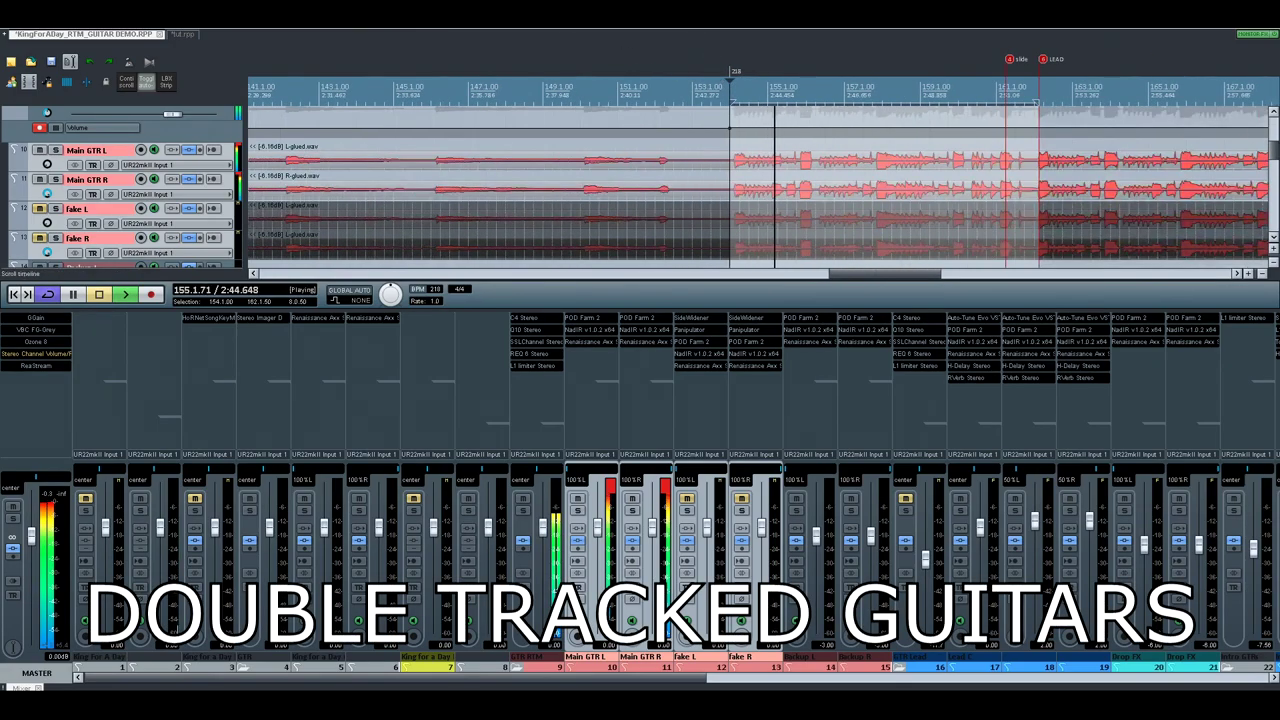
key(minus)
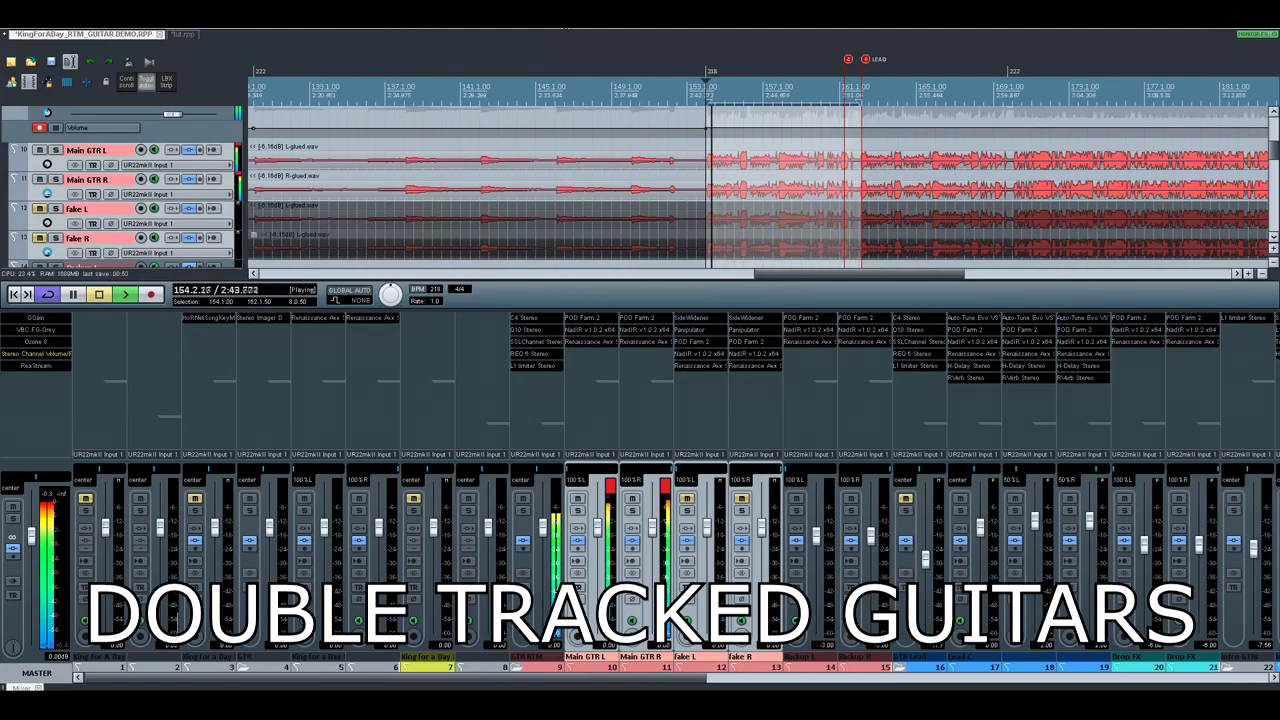
Step: Swap the mutes between the main and fake guitar pairs and audition the fake stereo guitars from 154.1.00
click(103, 236)
shift+click(81, 154)
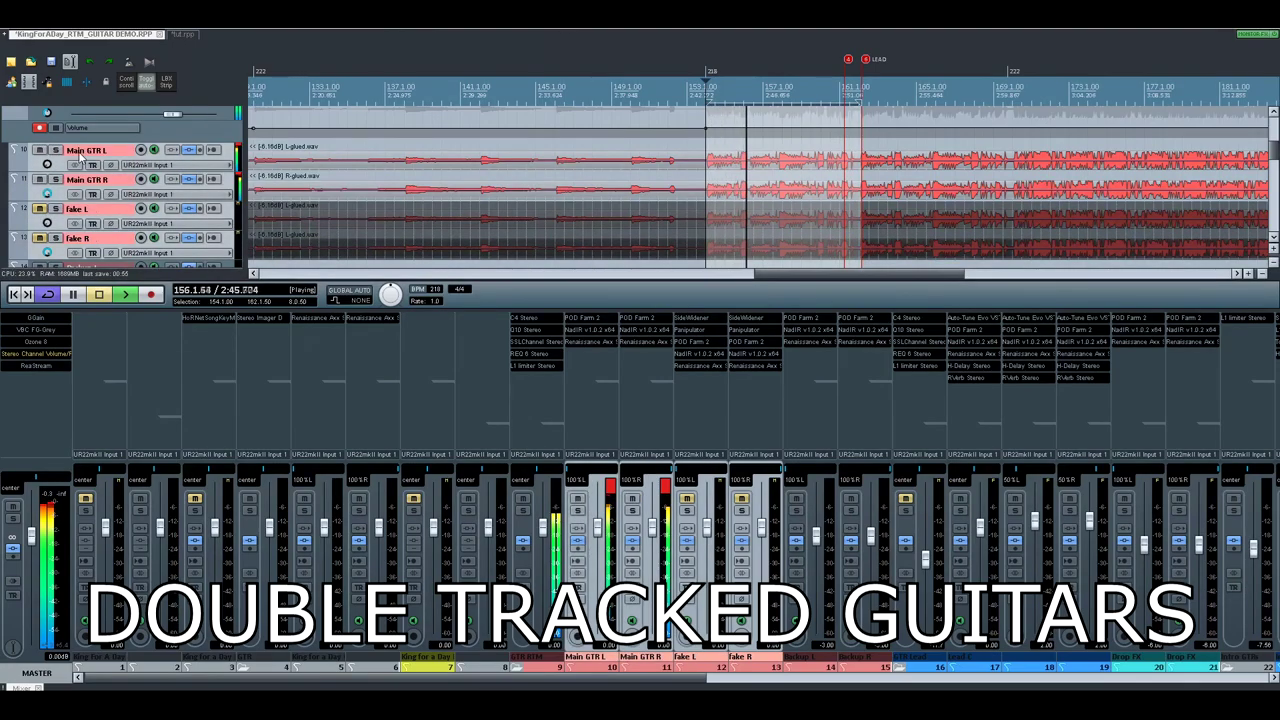
key(space)
key(F5)
key(space)
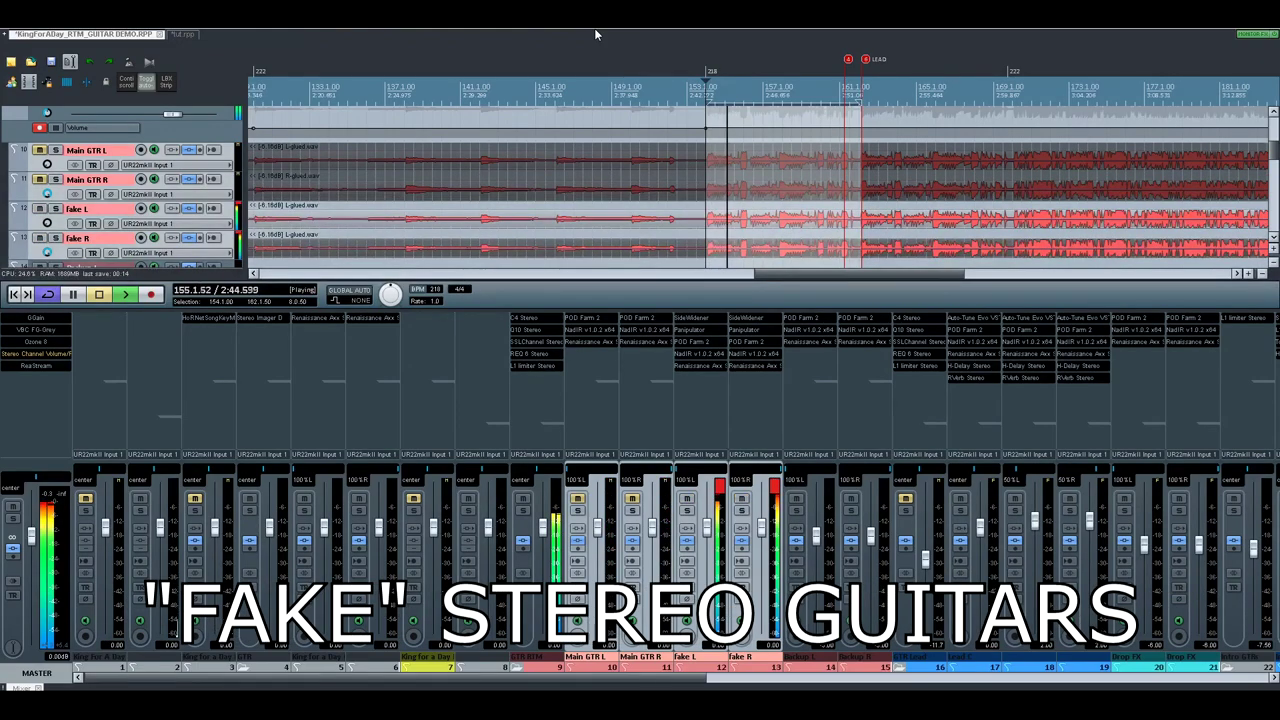
key(space)
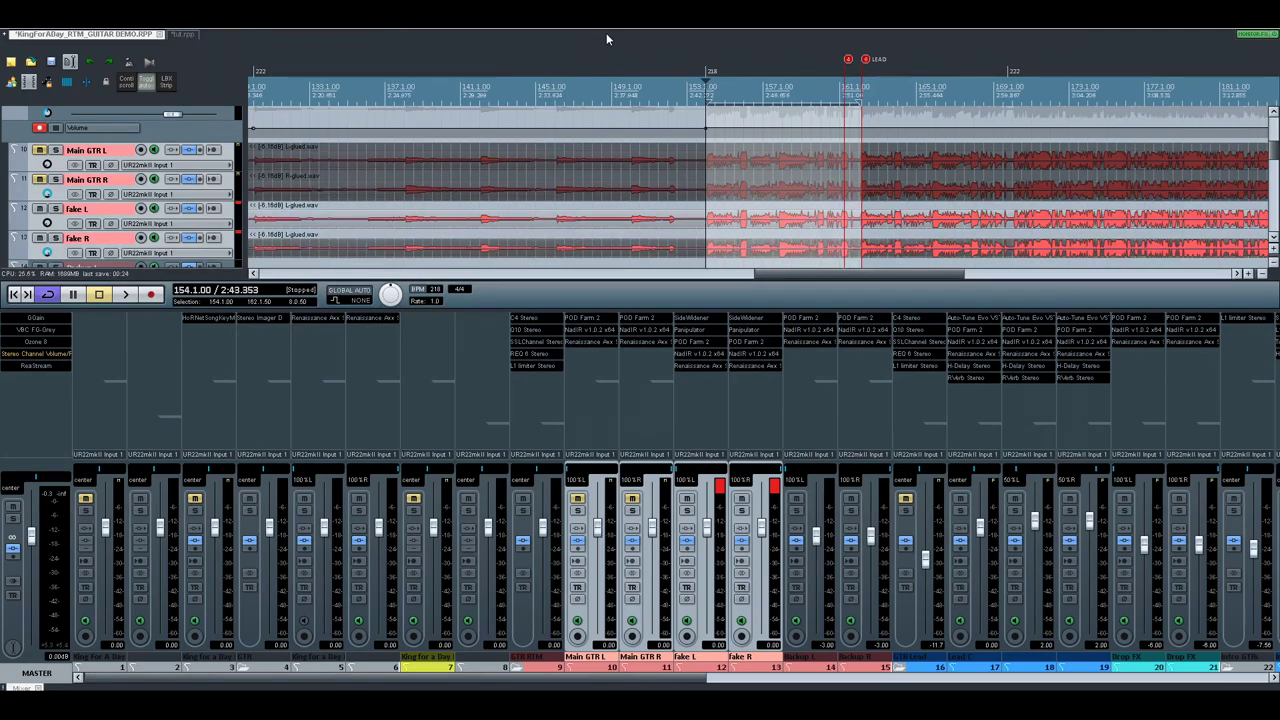
Step: Set the loop selection from 161.3.50 to 162.1.50, just before the LEAD marker
click(852, 247)
scroll(852, 247, up, 6)
scroll(835, 235, up, 3)
scroll(813, 215, down, 1)
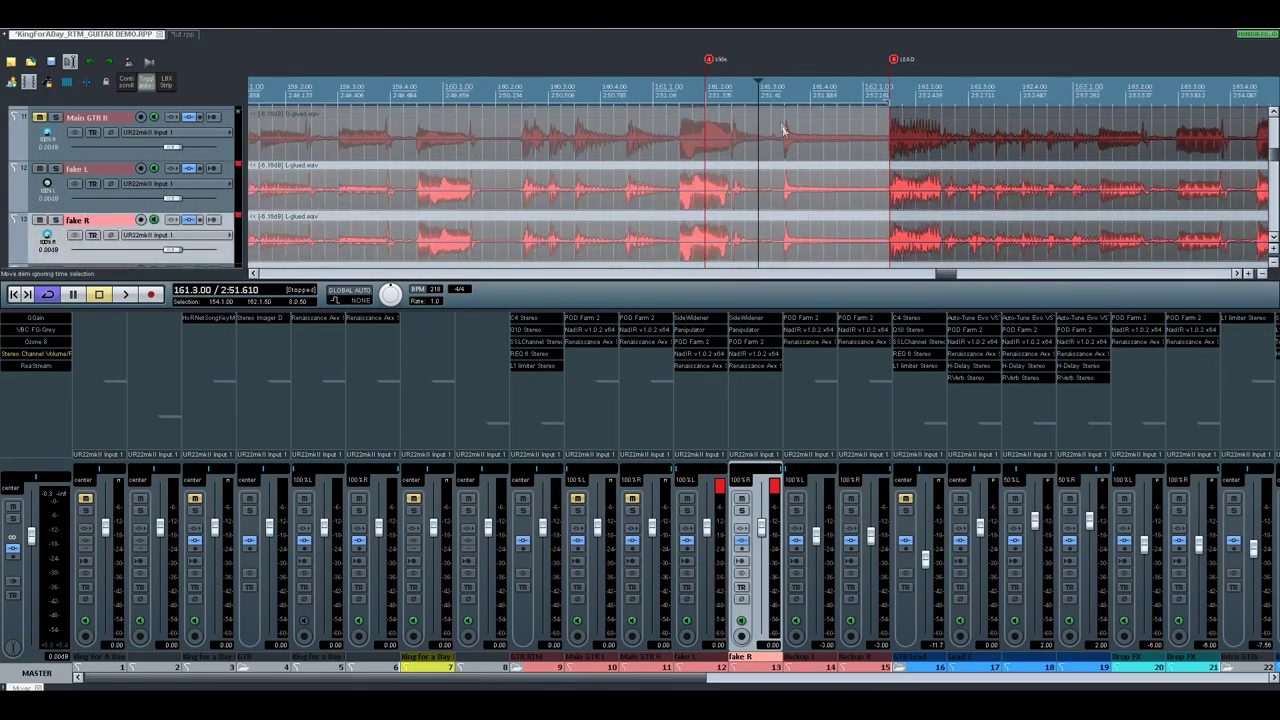
drag(785, 88, 888, 95)
Step: Solo fake L and fake R and audition the short looped section
click(55, 168)
key(space)
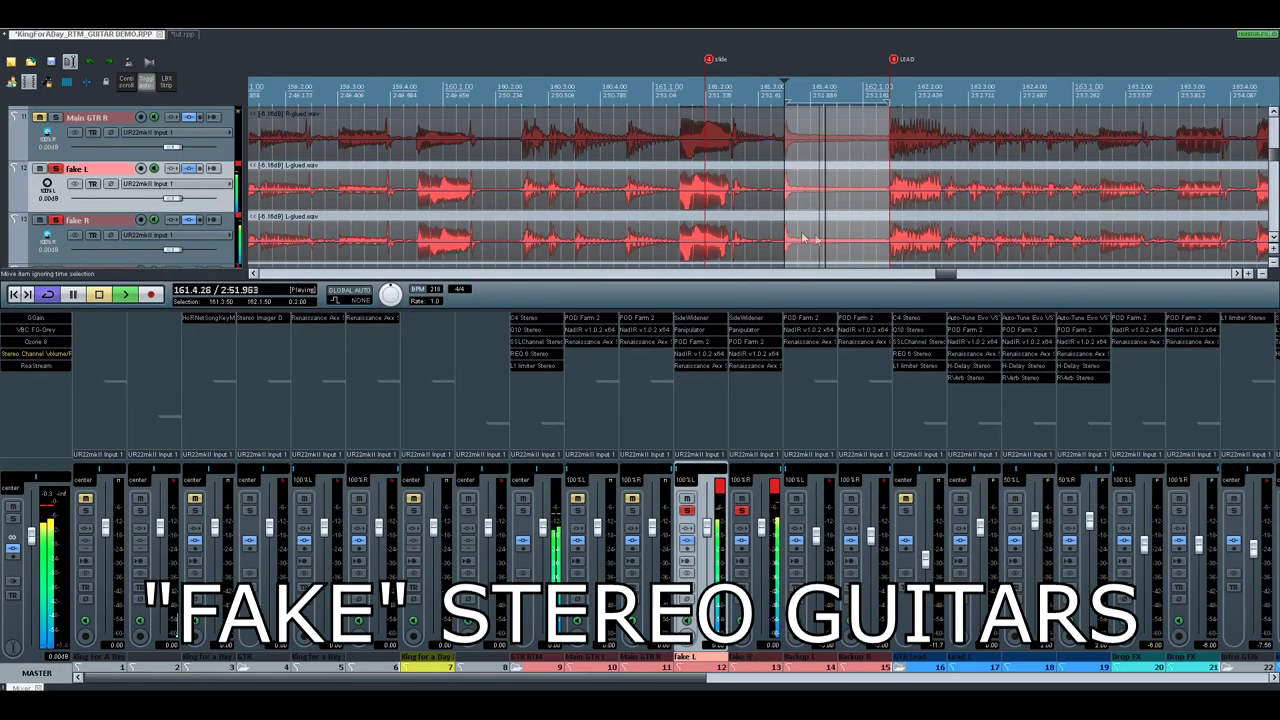
key(space)
Step: Switch the solo from the fake pair to Main GTR L and Main GTR R and audition the same looped section
key(s)
click(104, 229)
key(s)
click(110, 180)
scroll(122, 186, up, 1)
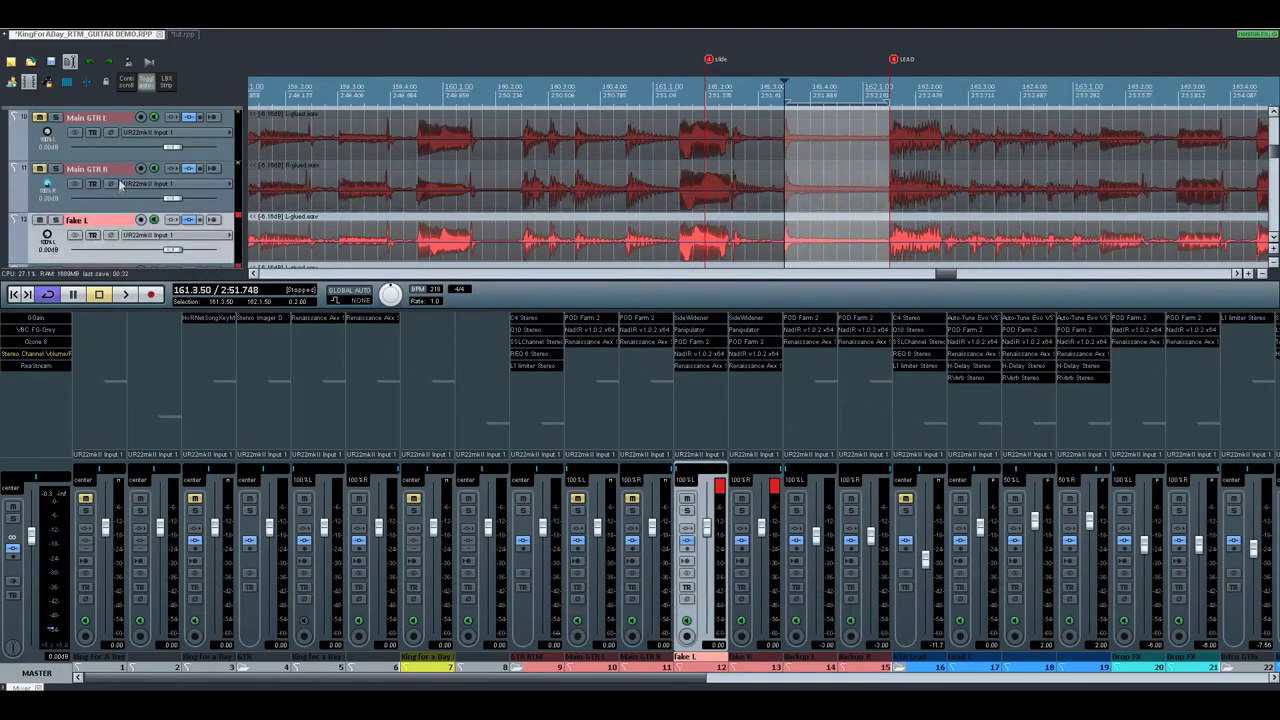
click(115, 172)
ctrl+click(101, 124)
key(space)
scroll(538, 190, down, 2)
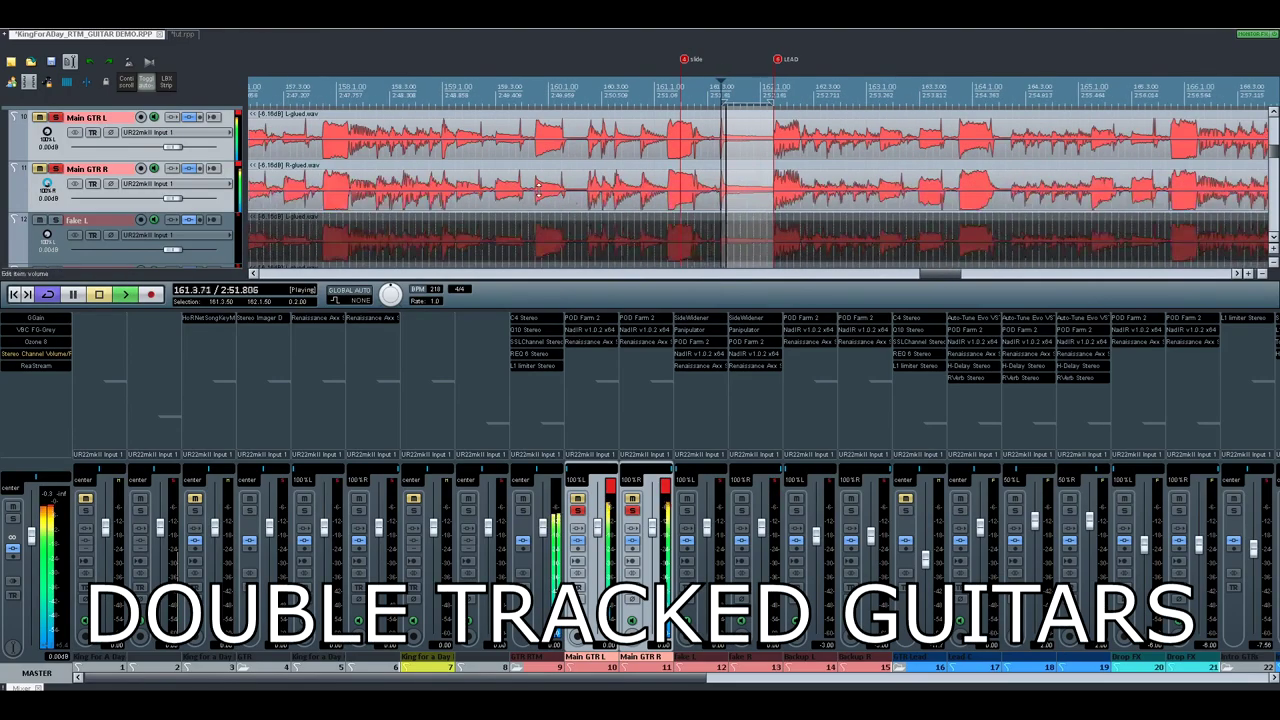
key(space)
Step: Clear the time selection and the solos on the main guitars, and return the edit cursor to 154.1.00
scroll(600, 178, down, 1)
scroll(660, 165, up, 1)
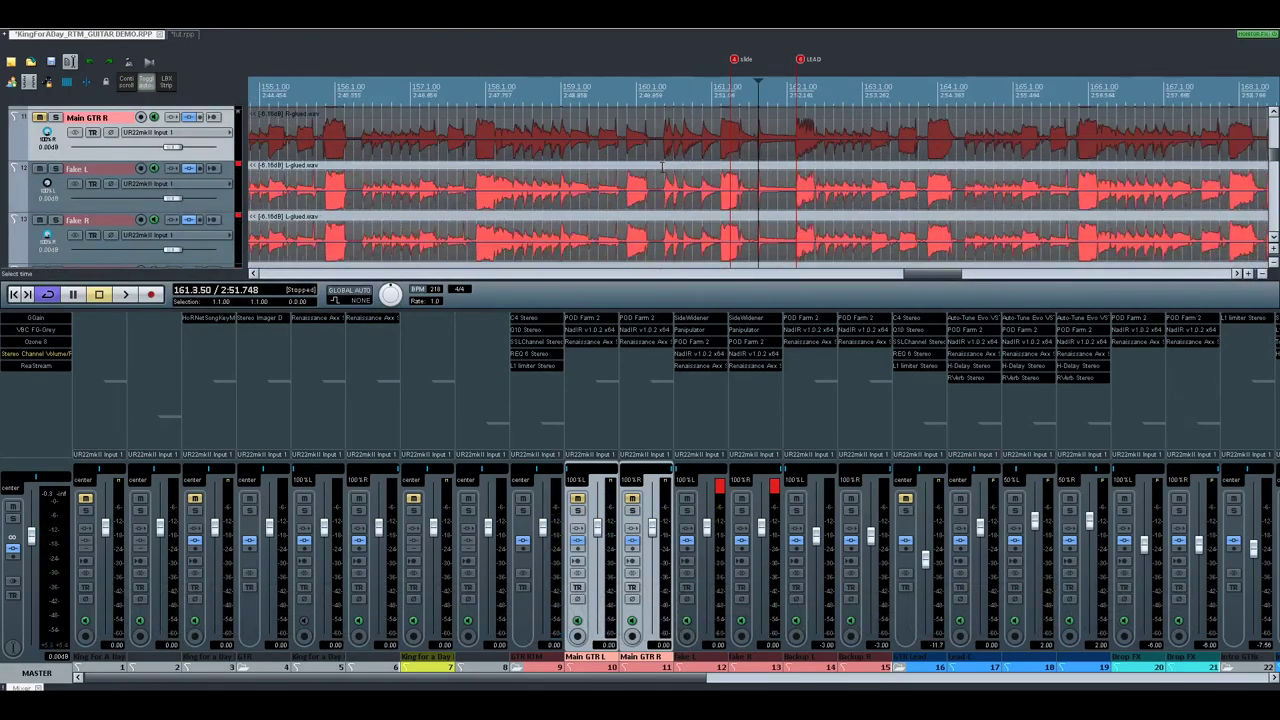
scroll(652, 191, down, 8)
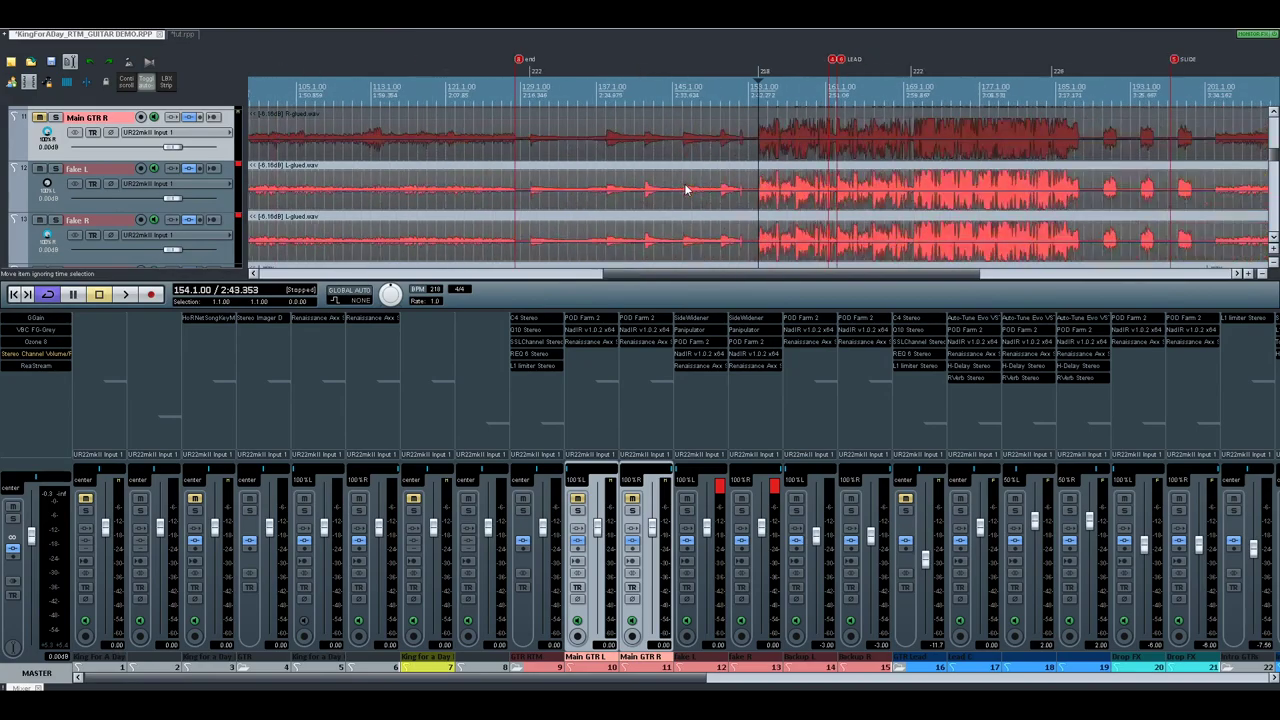
scroll(686, 190, up, 6)
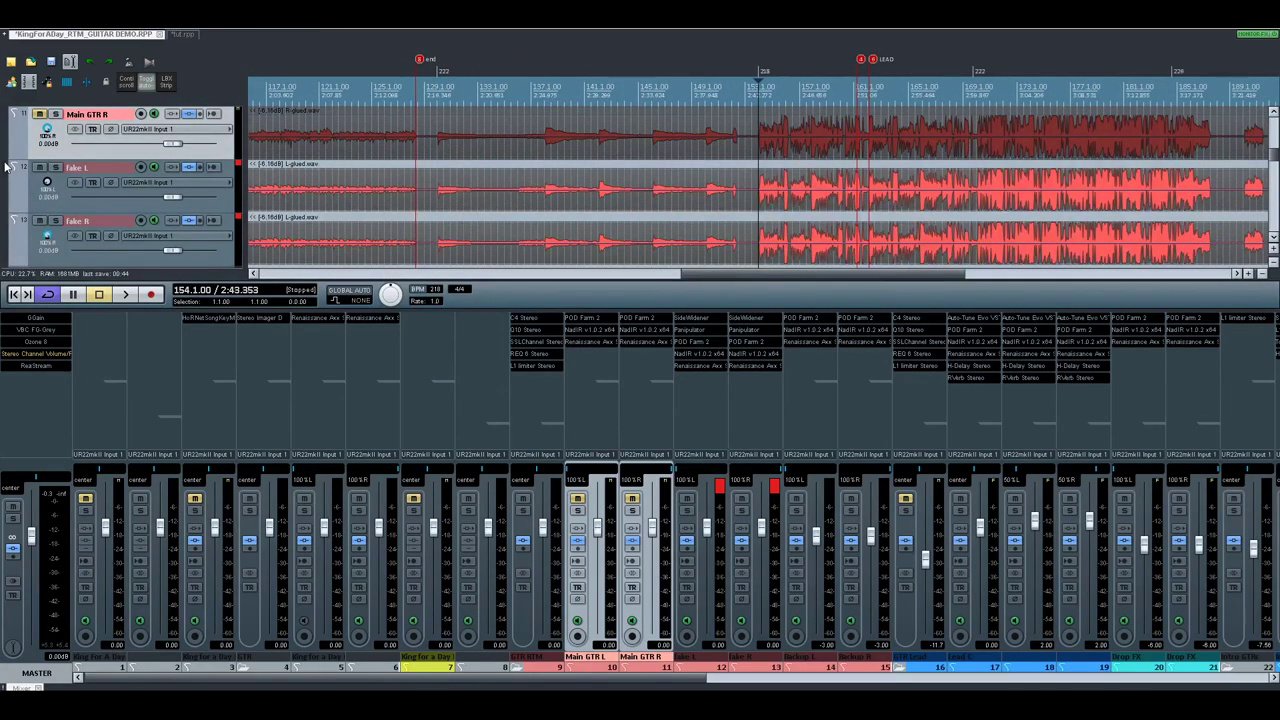